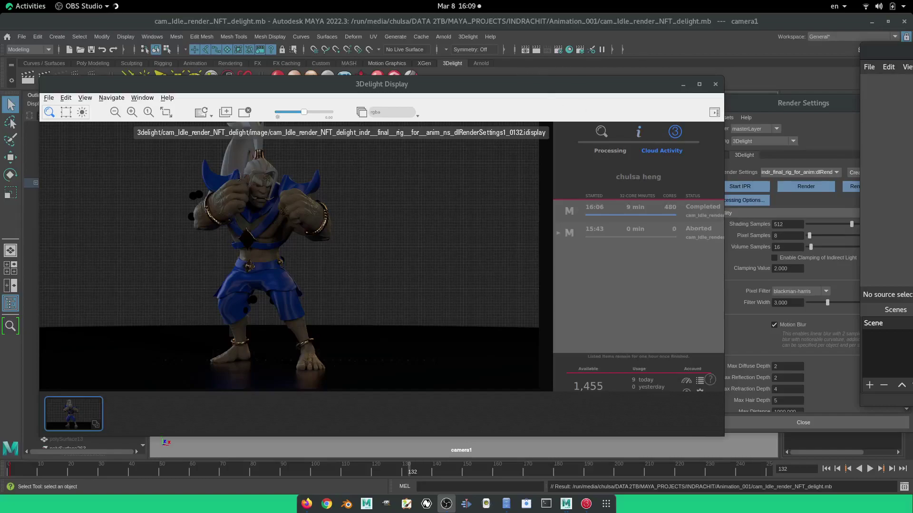
Bring the 3Delight Display window with frame 0132 to the front, make it taller and reposition it
{"action": "left_click", "coordinate": [664, 154]}
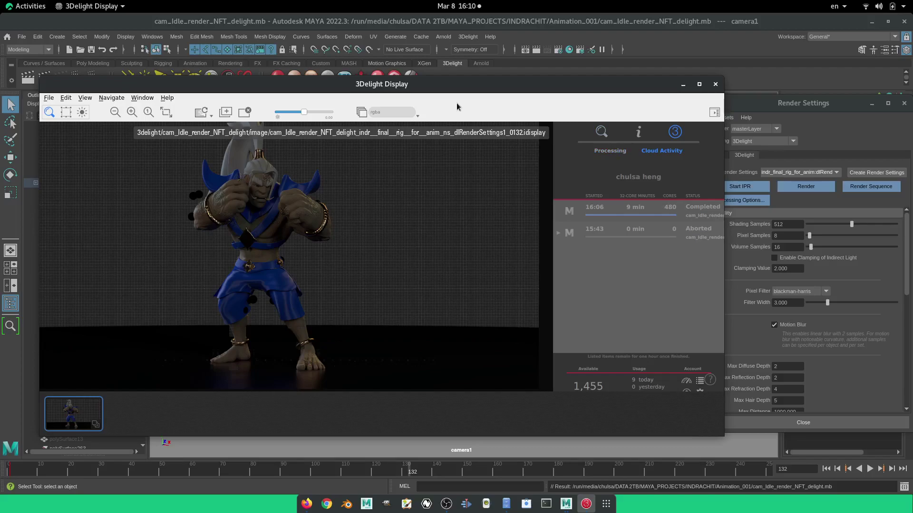
{"action": "left_click_drag", "start_coordinate": [453, 80], "coordinate": [457, 39]}
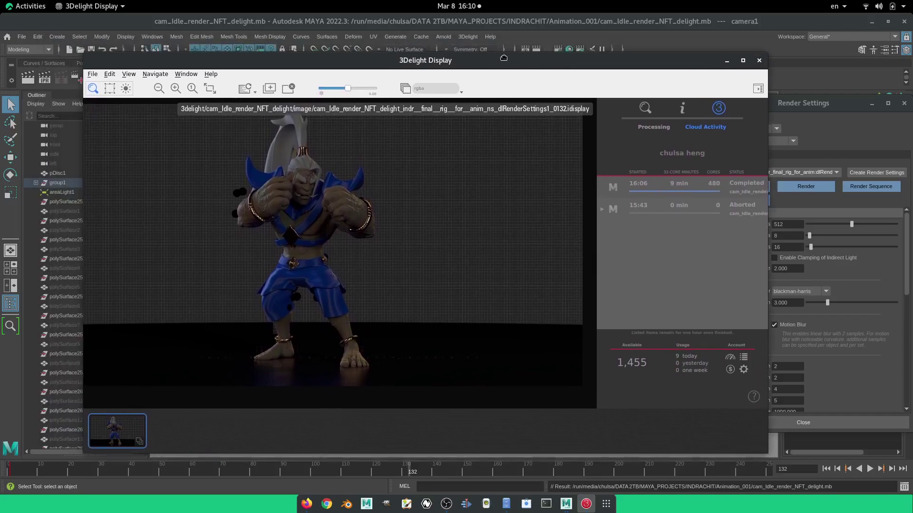
{"action": "left_click_drag", "start_coordinate": [459, 40], "coordinate": [507, 58]}
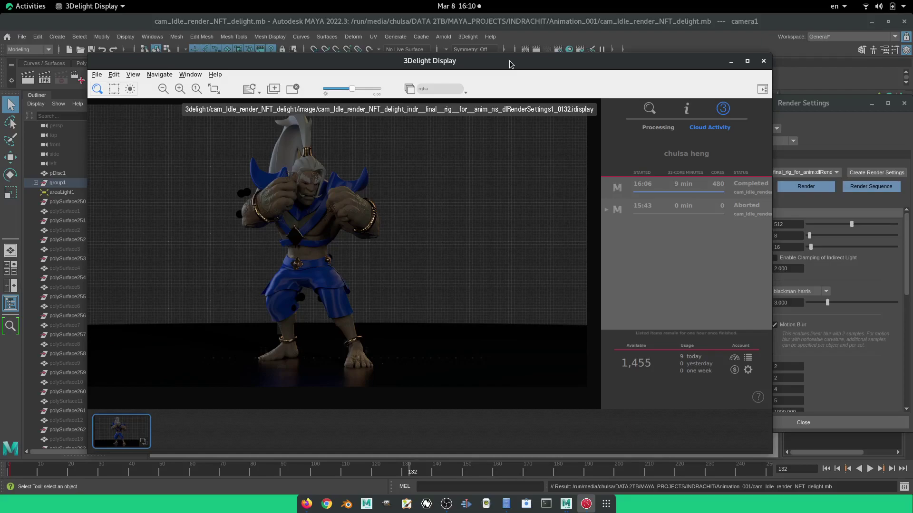
Switch to Firefox and dismiss the Drop Error about the unsupported file format
{"action": "left_click", "coordinate": [307, 505]}
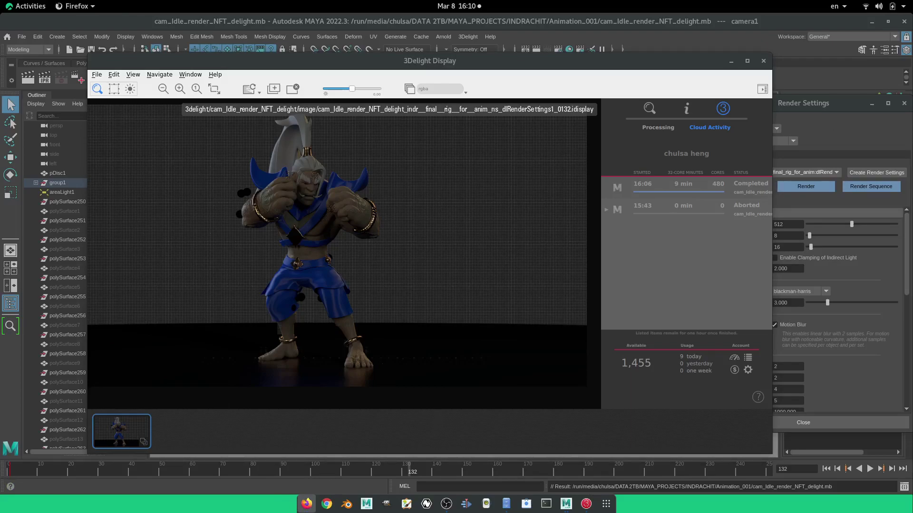
{"action": "left_click_drag", "start_coordinate": [491, 147], "coordinate": [430, 159]}
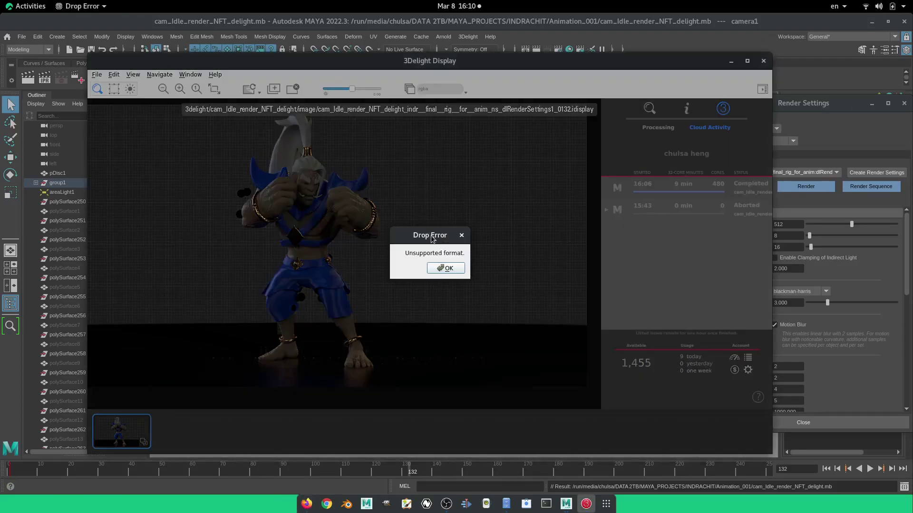
{"action": "left_click", "coordinate": [445, 268]}
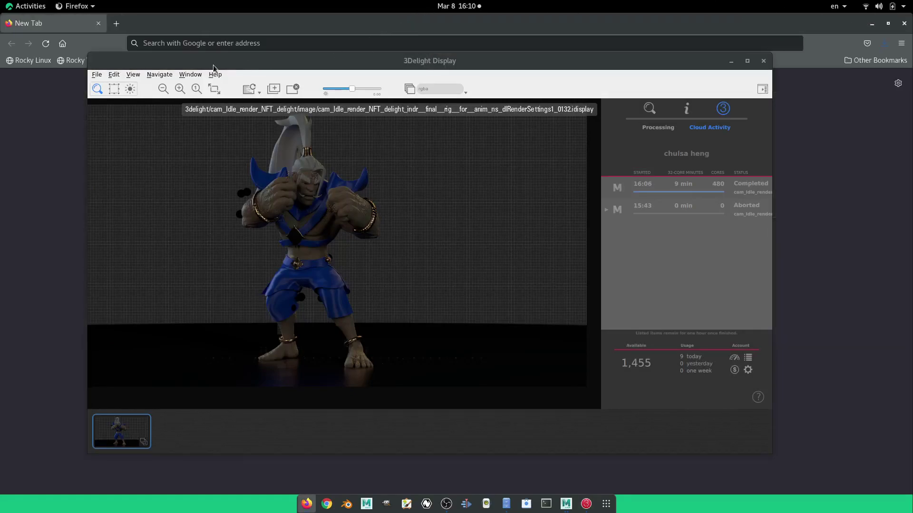
Search Google for 'google zync' in the new Firefox tab, then minimize the browser
{"action": "left_click", "coordinate": [729, 62]}
{"action": "left_click", "coordinate": [360, 265]}
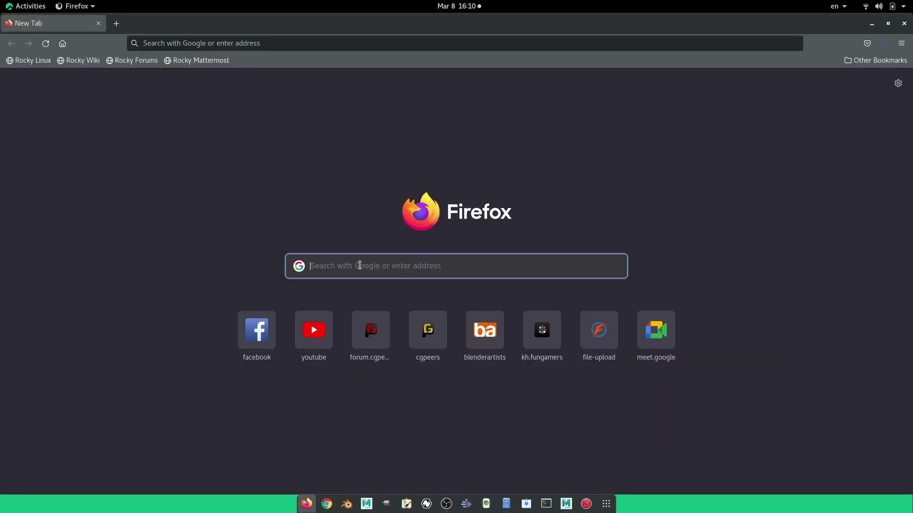
{"action": "type", "text": "google zync"}
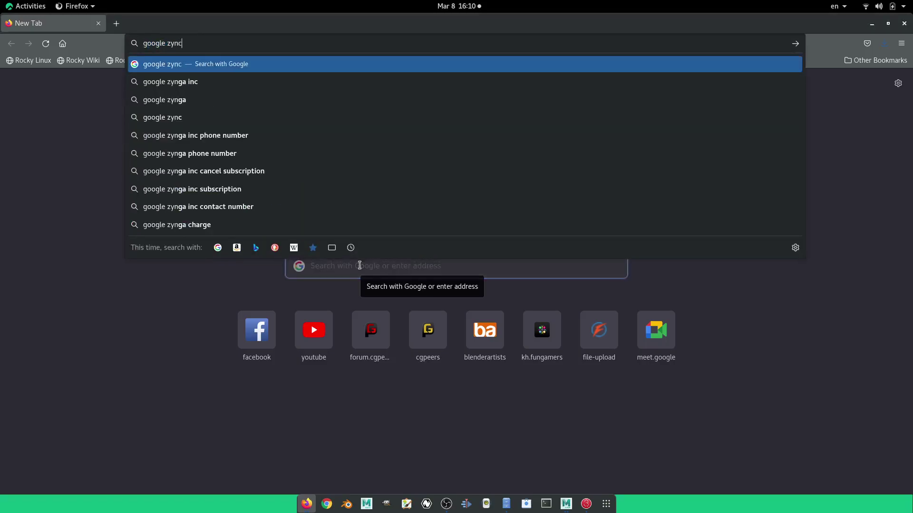
{"action": "key", "text": "Return"}
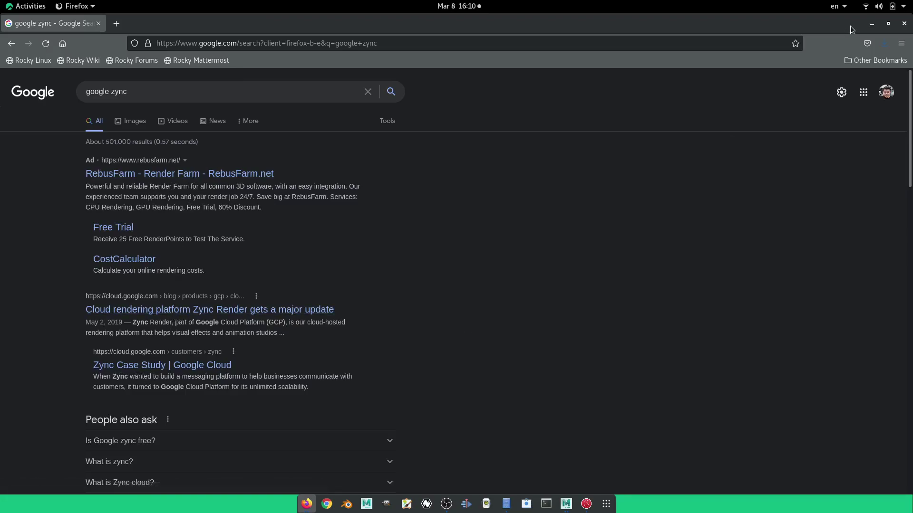
{"action": "left_click", "coordinate": [873, 24]}
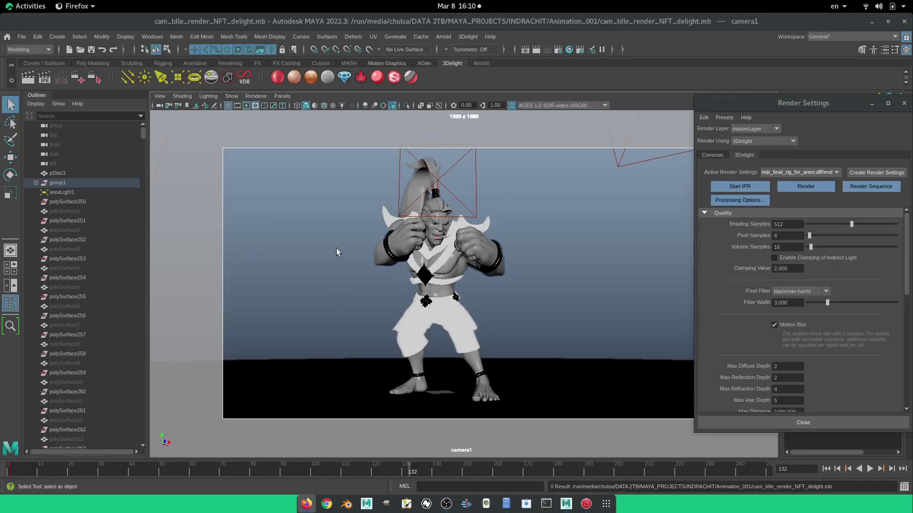
Check the 3Delight Cloud settings under Processing, then go back to the Cloud Activity job list
{"action": "left_click", "coordinate": [582, 508]}
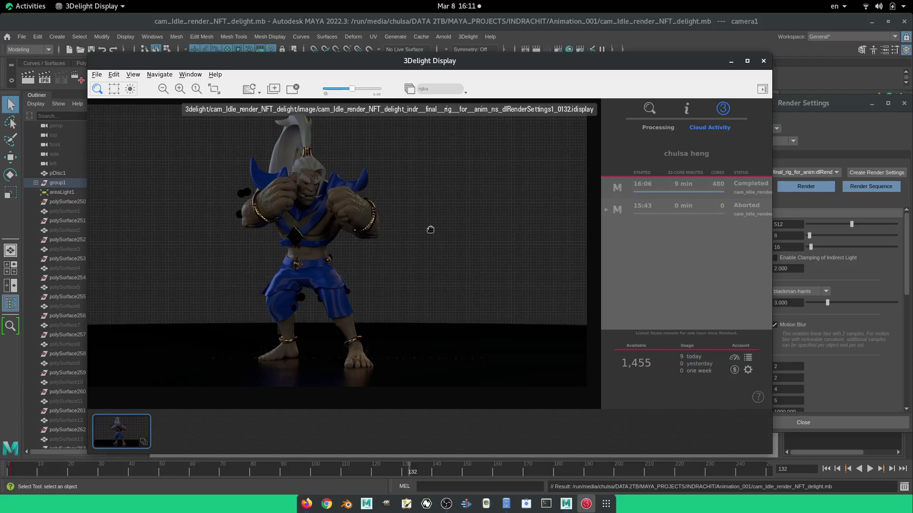
{"action": "left_click", "coordinate": [658, 129]}
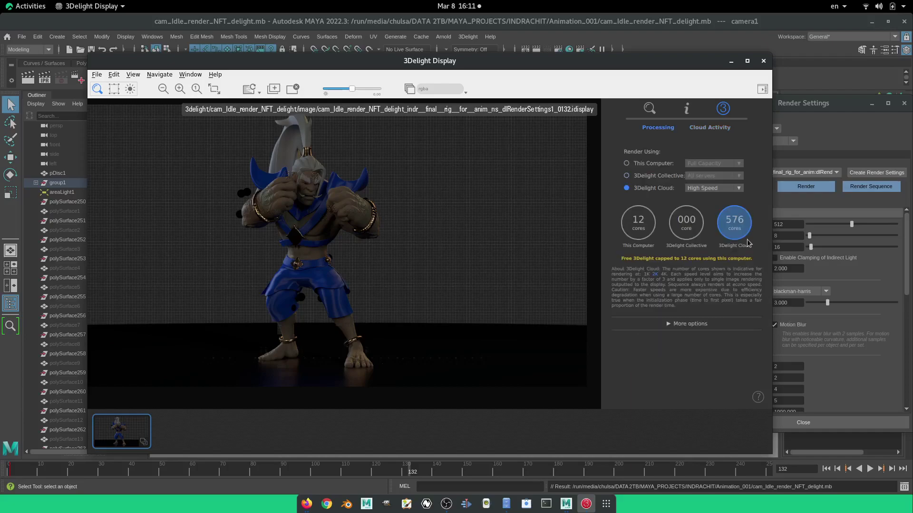
{"action": "left_click", "coordinate": [718, 129]}
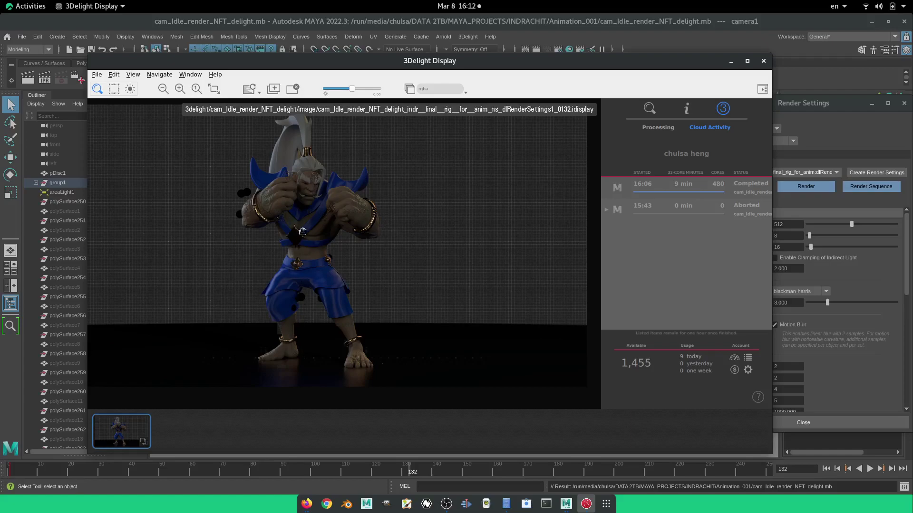
Launch htop from the app search to check CPU load, then move it aside and minimize it
{"action": "left_click_drag", "start_coordinate": [371, 65], "coordinate": [395, 313]}
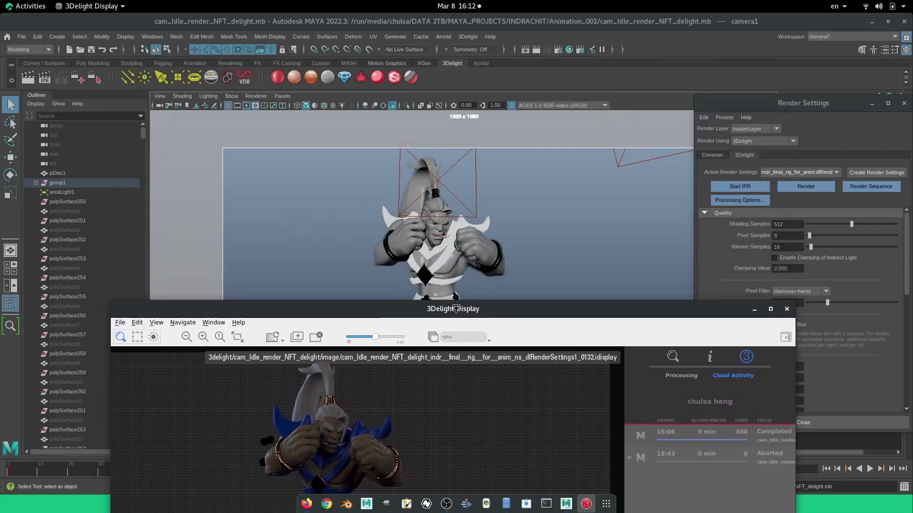
{"action": "left_click_drag", "start_coordinate": [425, 314], "coordinate": [381, 50]}
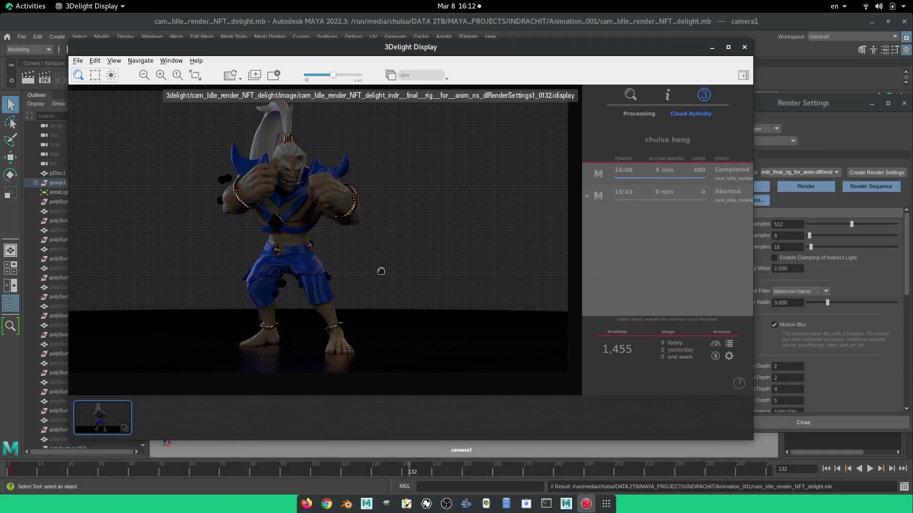
{"action": "key", "text": "super"}
{"action": "type", "text": "hto"}
{"action": "key", "text": "Return"}
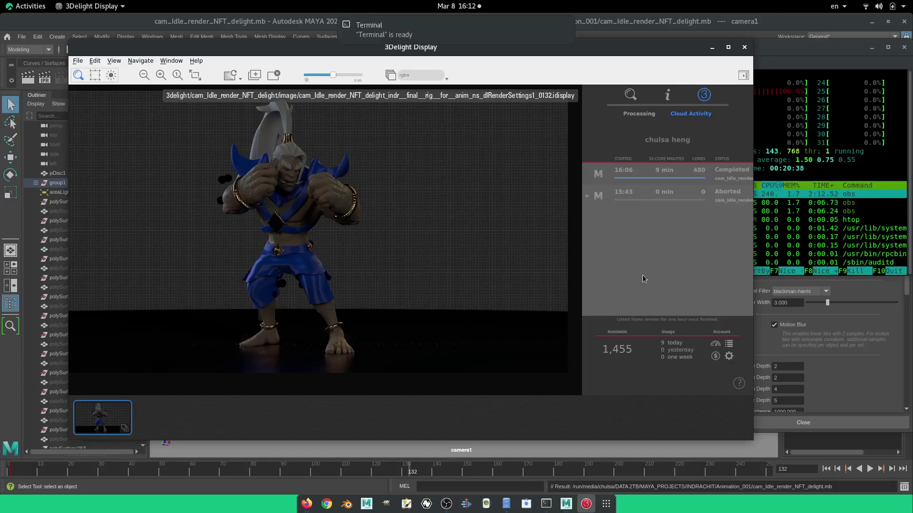
{"action": "left_click_drag", "start_coordinate": [716, 192], "coordinate": [809, 129]}
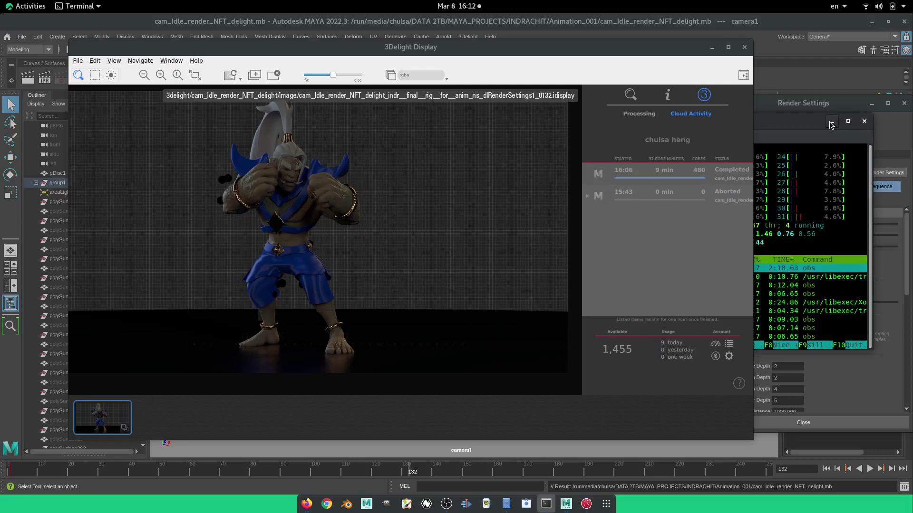
{"action": "left_click", "coordinate": [831, 125]}
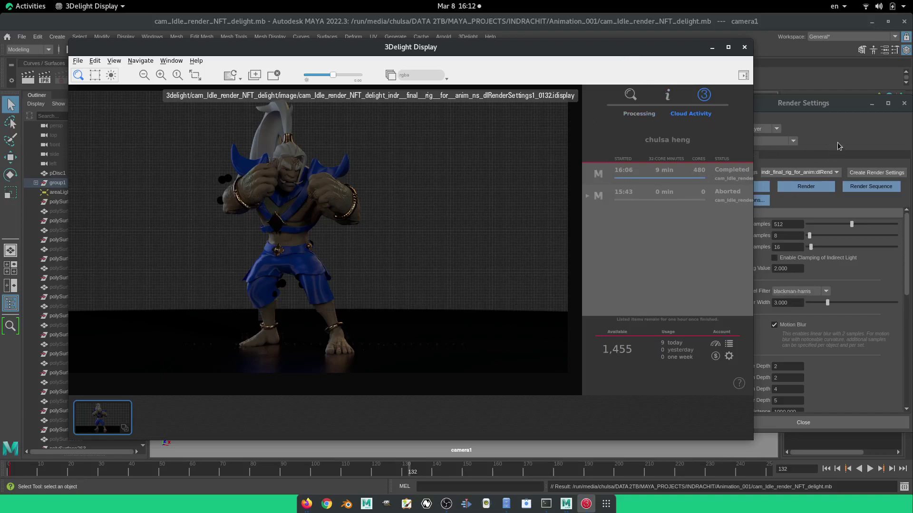
Confirm Render Settings Frame Range is 133–250 and start the cloud Render Sequence
{"action": "left_click_drag", "start_coordinate": [833, 105], "coordinate": [832, 82]}
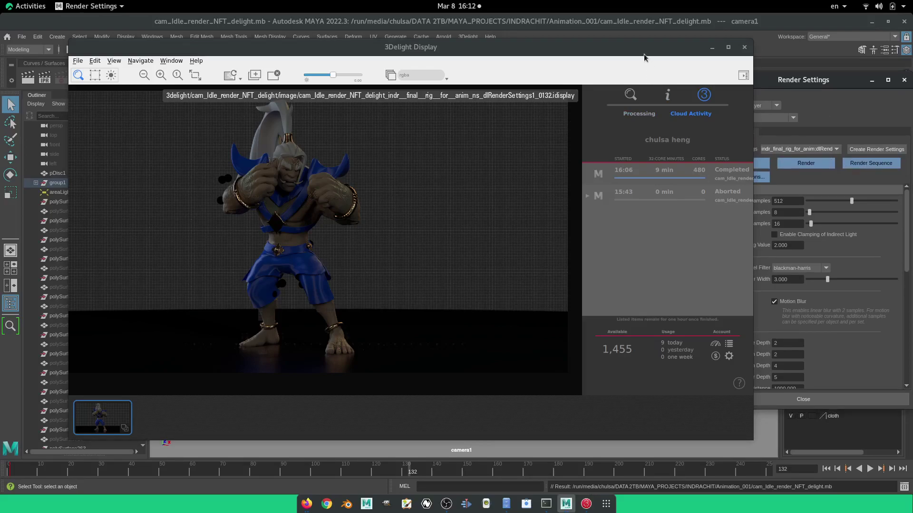
{"action": "left_click_drag", "start_coordinate": [643, 52], "coordinate": [506, 57]}
{"action": "scroll", "coordinate": [736, 269], "scroll_direction": "down", "scroll_amount": 5}
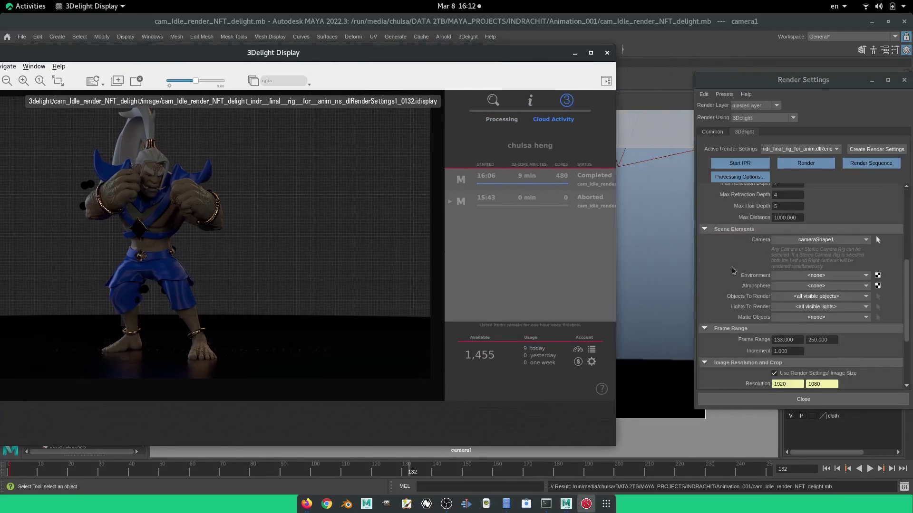
{"action": "scroll", "coordinate": [740, 286], "scroll_direction": "down", "scroll_amount": 2}
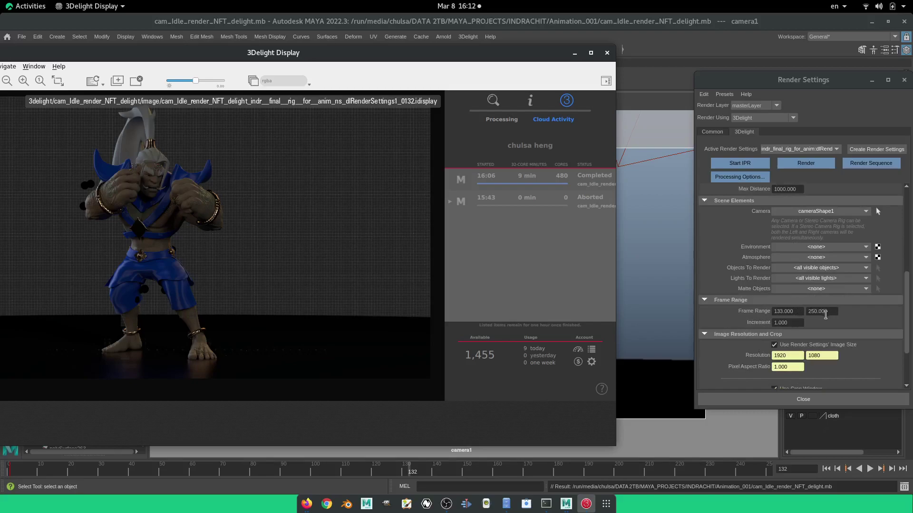
{"action": "scroll", "coordinate": [730, 334], "scroll_direction": "up", "scroll_amount": 6}
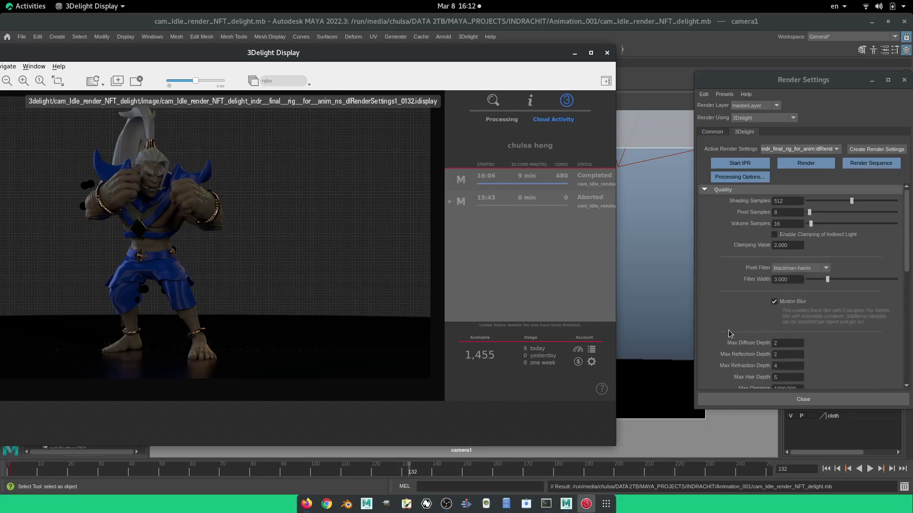
{"action": "left_click", "coordinate": [865, 164]}
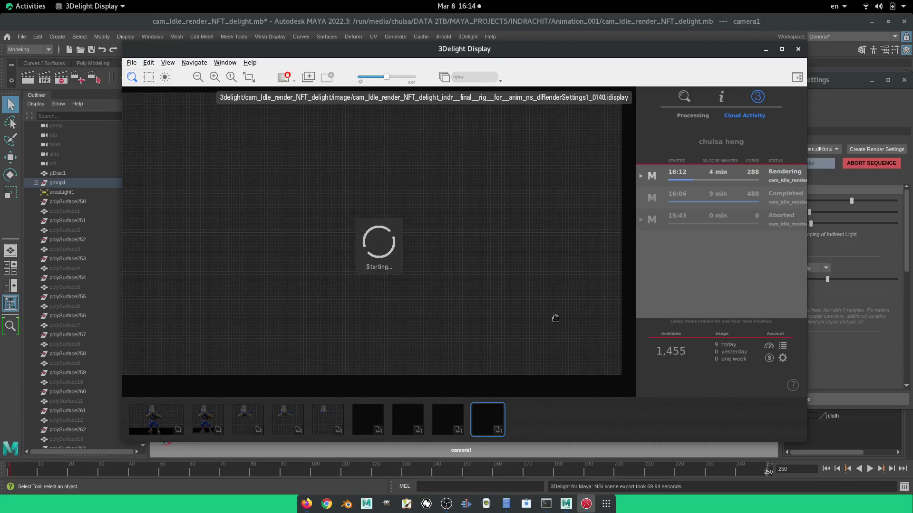
Preview frames 0133 and 0134 and review the expanded Processing options, then return to Cloud Activity
{"action": "left_click", "coordinate": [204, 431]}
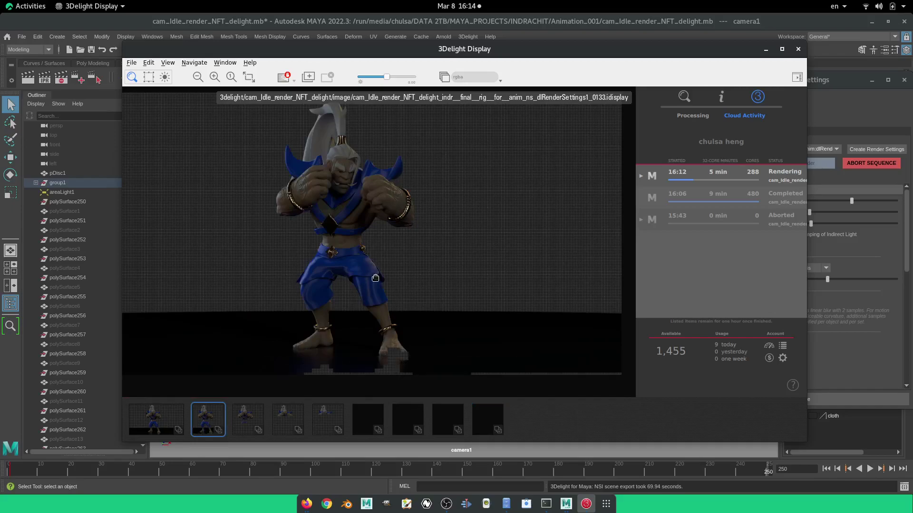
{"action": "left_click", "coordinate": [701, 118]}
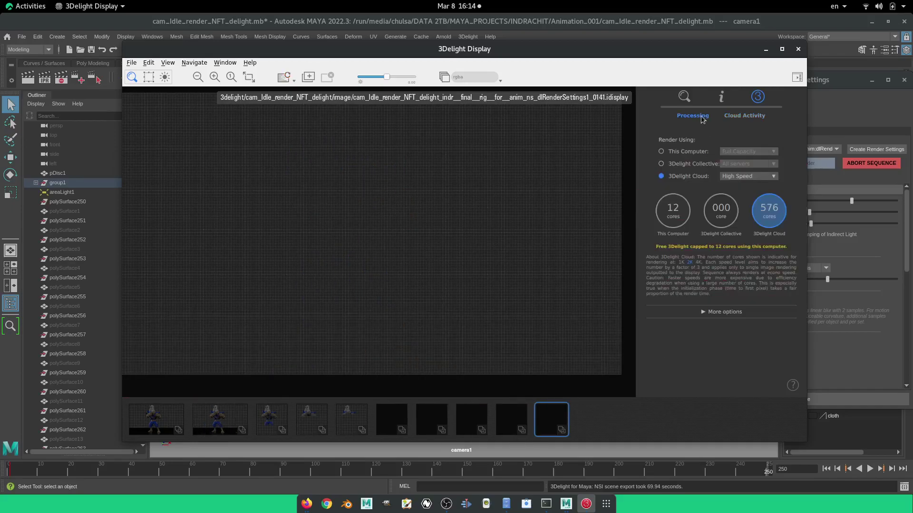
{"action": "left_click", "coordinate": [703, 313]}
{"action": "left_click", "coordinate": [221, 422]}
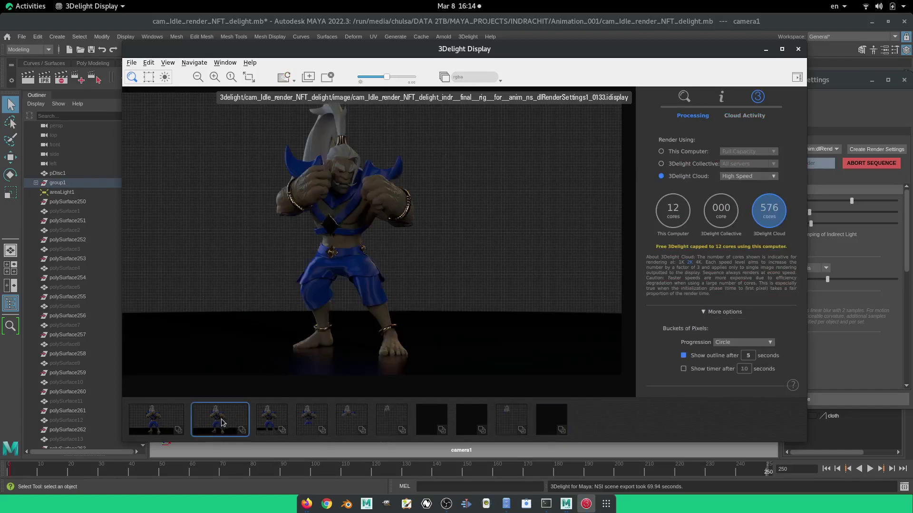
{"action": "left_click", "coordinate": [275, 417]}
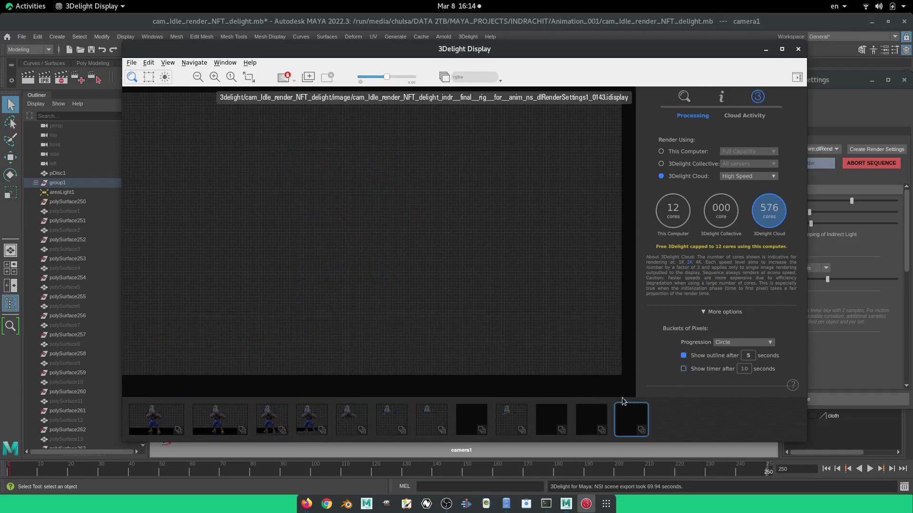
{"action": "left_click", "coordinate": [732, 117]}
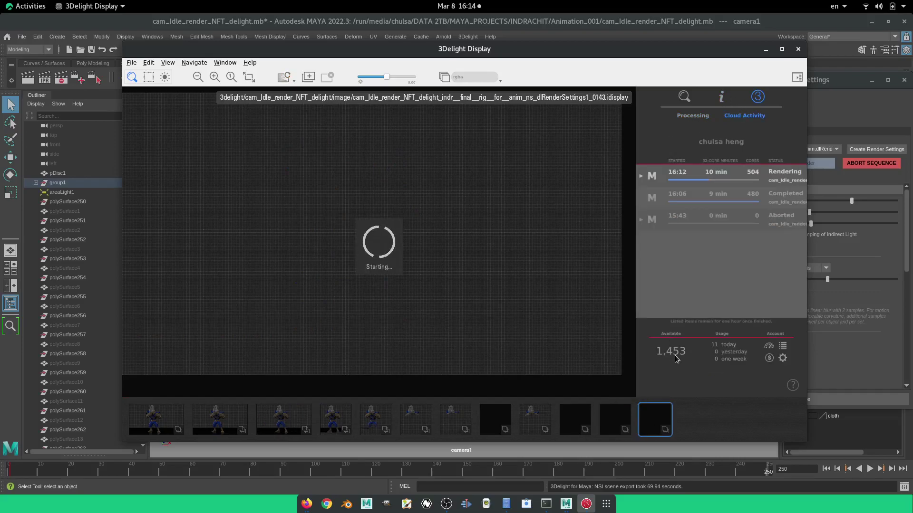
Maximize 3Delight Display and expand the cloud job to show per-frame progress
{"action": "left_click", "coordinate": [781, 49]}
{"action": "mouse_move", "coordinate": [820, 147]}
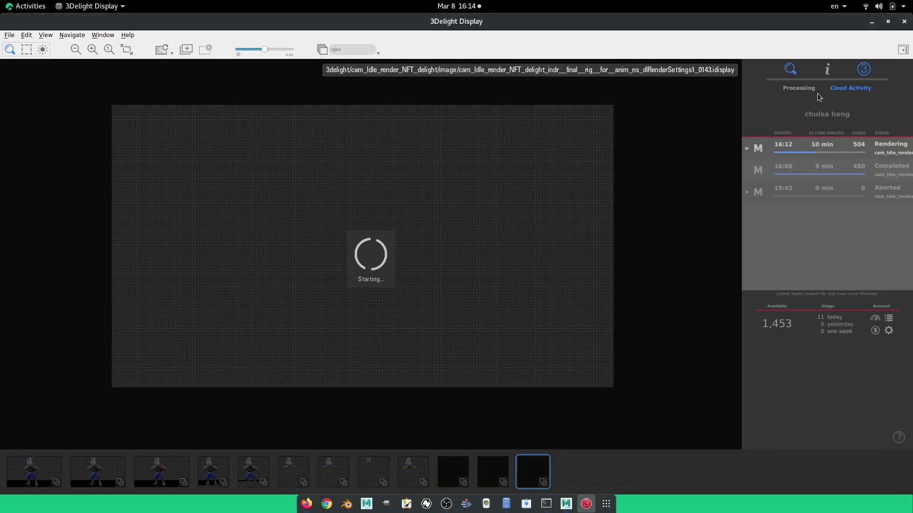
{"action": "left_click", "coordinate": [756, 149]}
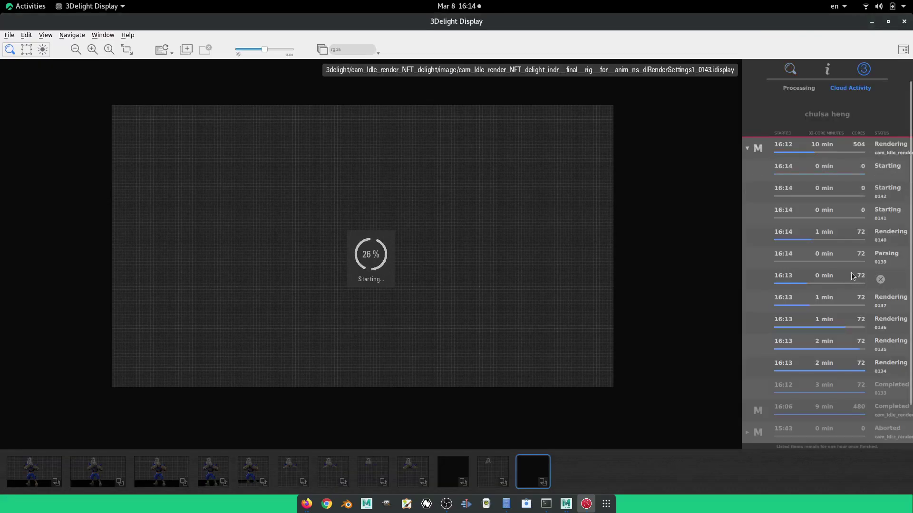
{"action": "scroll", "coordinate": [829, 281], "scroll_direction": "down", "scroll_amount": 2}
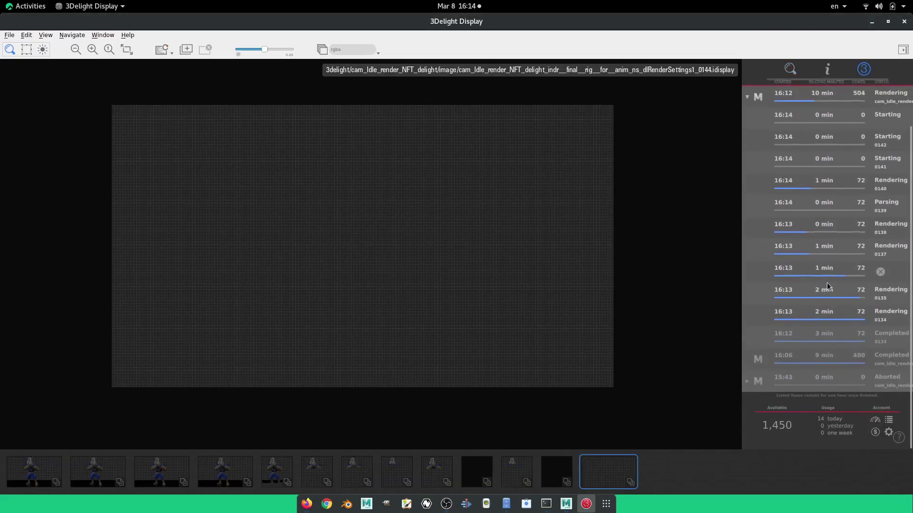
Review the rendered frames 0133, 0134 and 0135 in the thumbnail strip, then open the file manager
{"action": "left_click", "coordinate": [98, 472]}
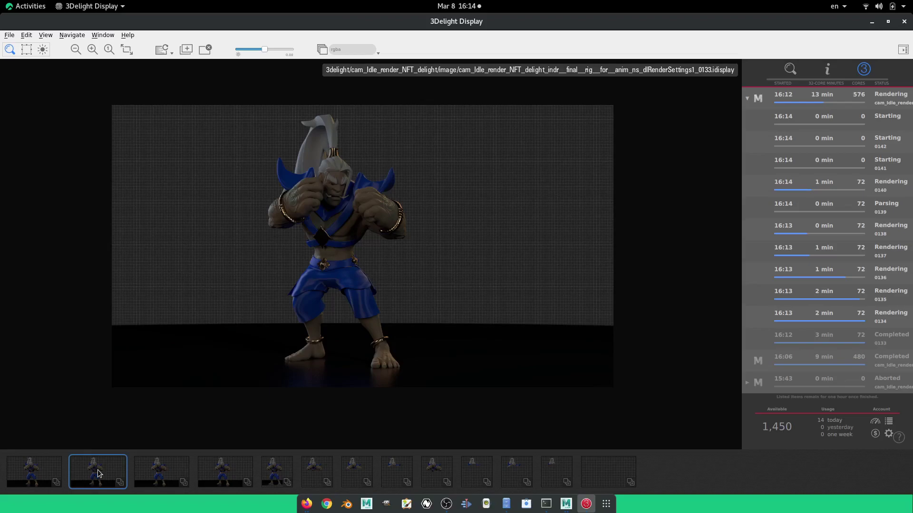
{"action": "left_click", "coordinate": [162, 473]}
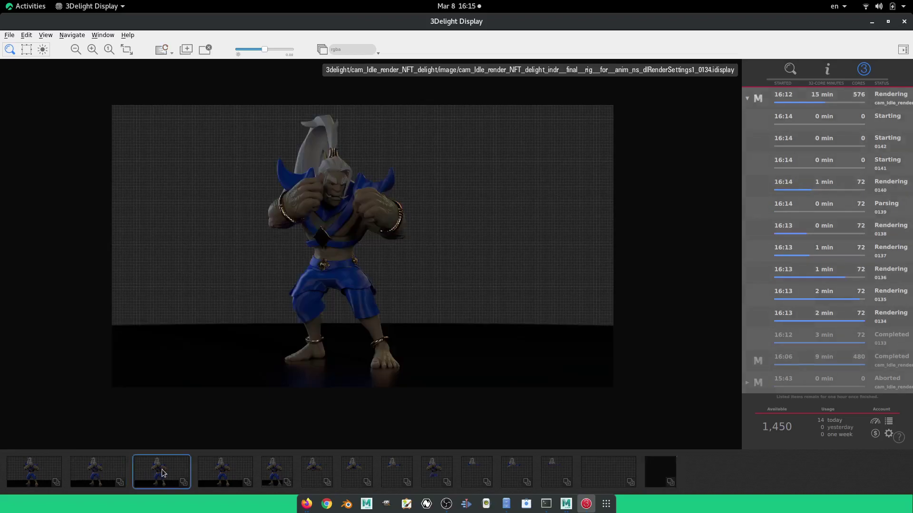
{"action": "left_click", "coordinate": [221, 471]}
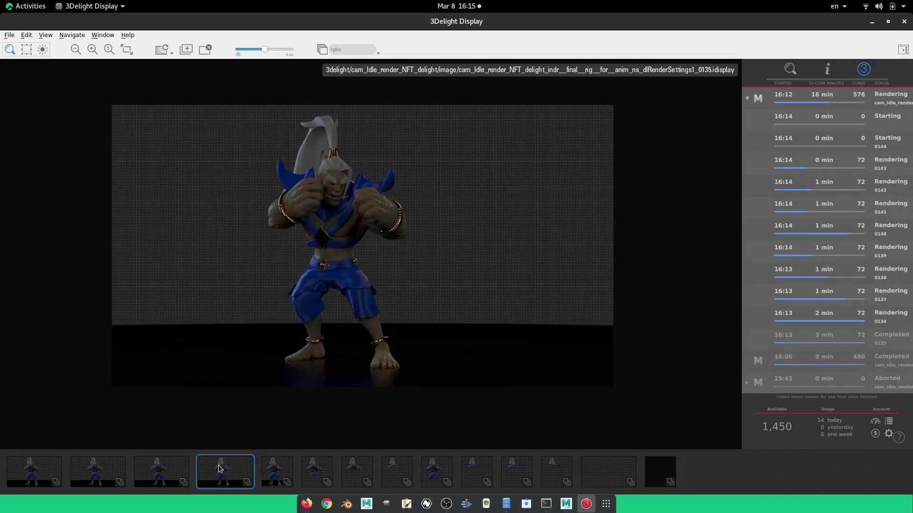
{"action": "left_click", "coordinate": [95, 476]}
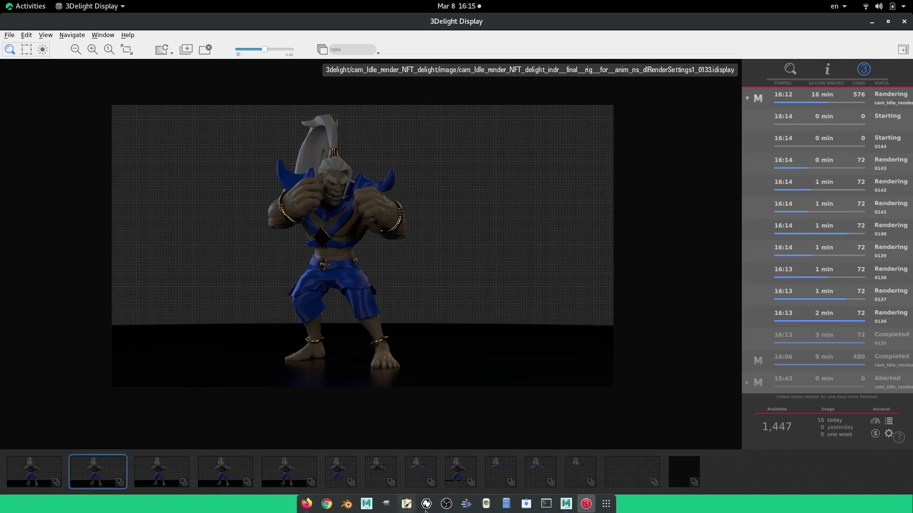
{"action": "left_click", "coordinate": [503, 505]}
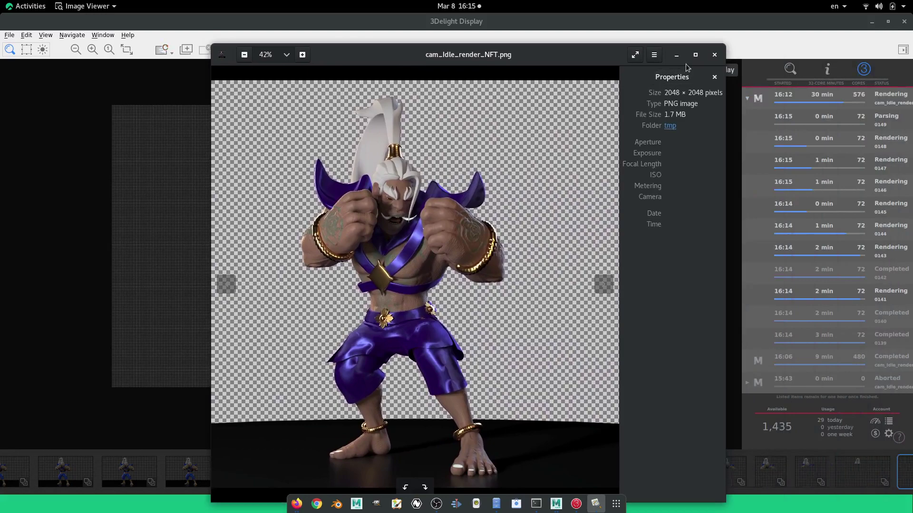
Maximize cam_Idle_render_NFT.png, zoom to 77%, fit back at 45%, then close the viewer
{"action": "left_click", "coordinate": [695, 55]}
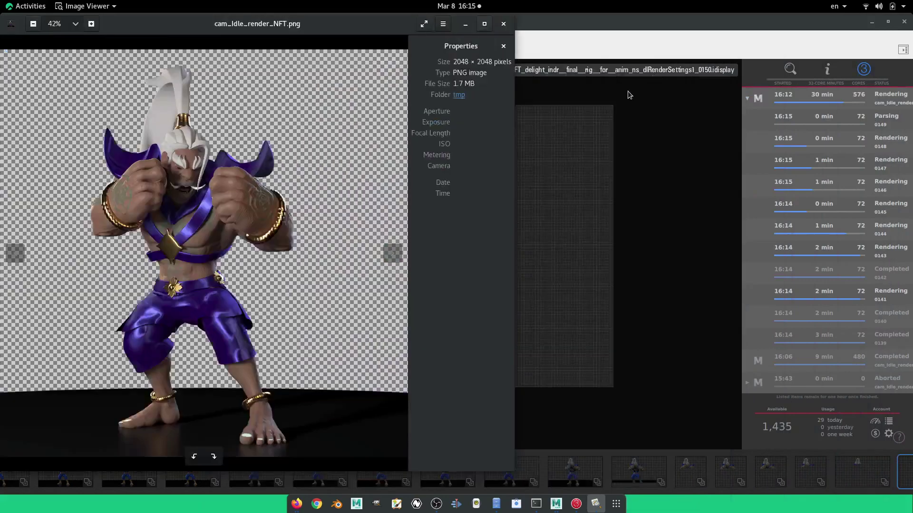
{"action": "key", "text": "ctrl+plus"}
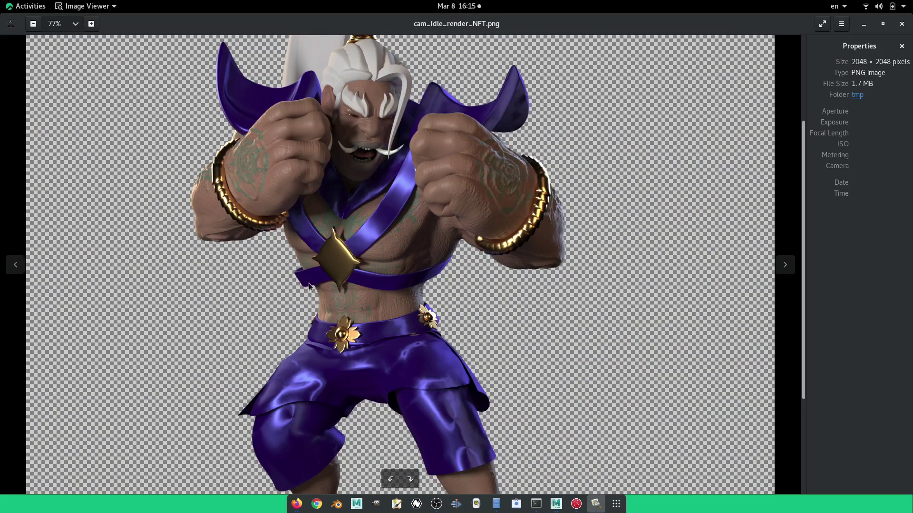
{"action": "key", "text": "ctrl+minus"}
{"action": "key", "text": "ctrl+minus"}
{"action": "key", "text": "ctrl+minus"}
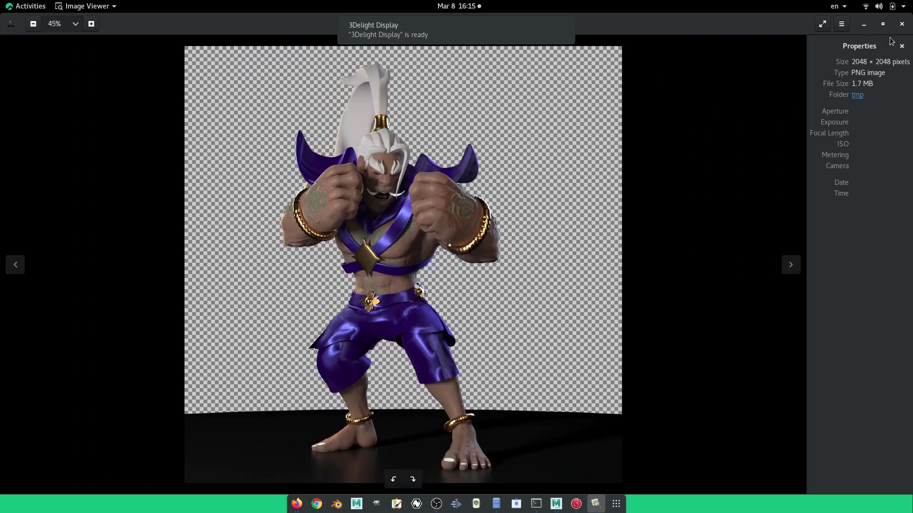
{"action": "left_click", "coordinate": [902, 24]}
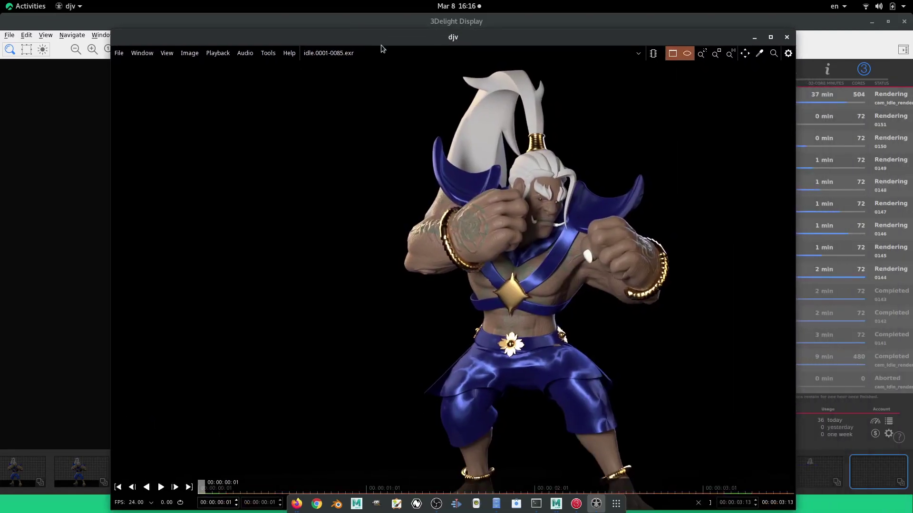
Maximize djv and wheel-zoom in and out on the idle.0001-0085.exr character's torso and details
{"action": "double_click", "coordinate": [436, 38]}
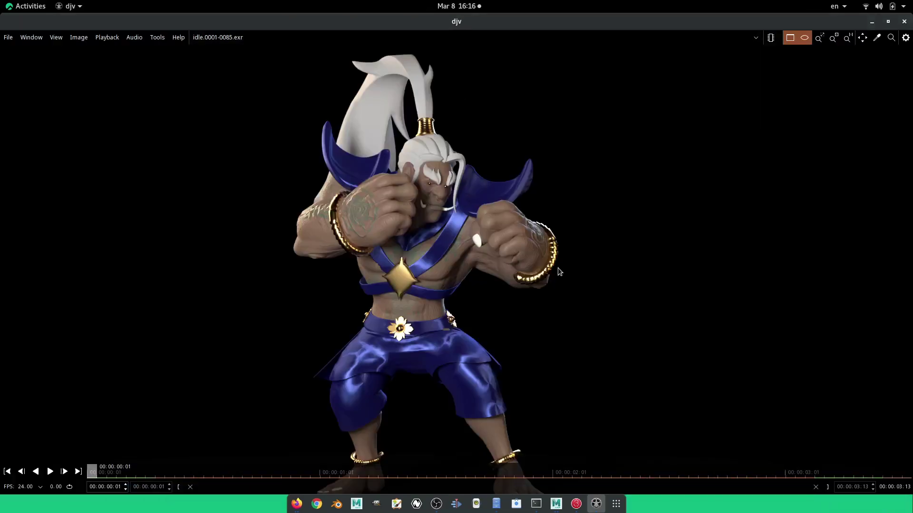
{"action": "scroll", "coordinate": [502, 284], "scroll_direction": "down", "scroll_amount": 2}
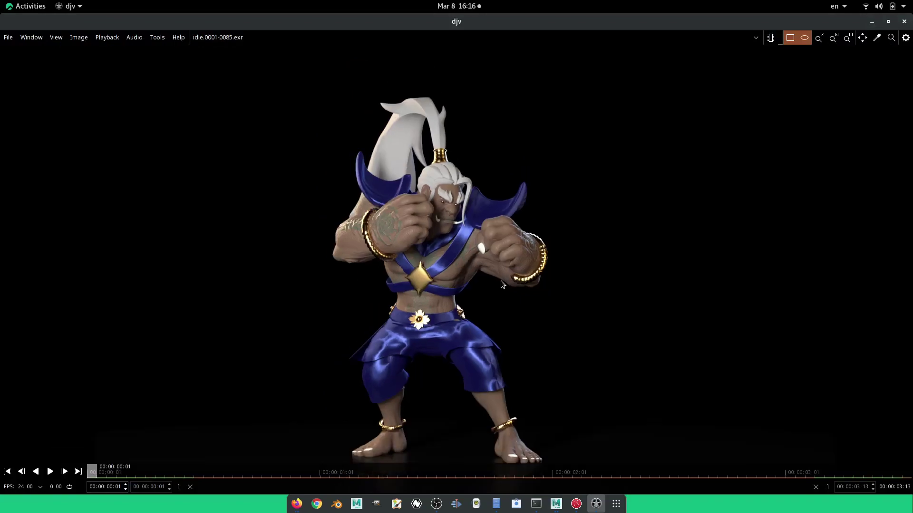
{"action": "scroll", "coordinate": [501, 285], "scroll_direction": "up", "scroll_amount": 2}
{"action": "scroll", "coordinate": [492, 241], "scroll_direction": "up", "scroll_amount": 1}
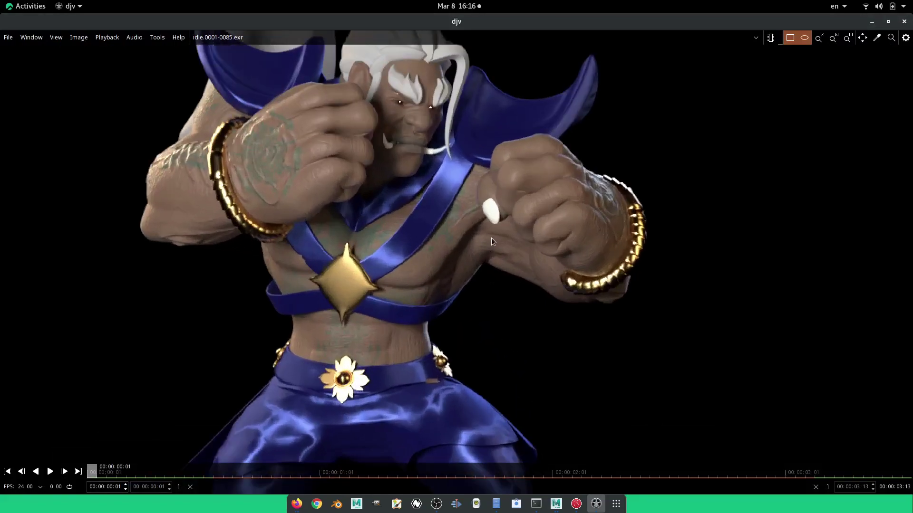
{"action": "scroll", "coordinate": [475, 209], "scroll_direction": "down", "scroll_amount": 1}
{"action": "scroll", "coordinate": [459, 213], "scroll_direction": "up", "scroll_amount": 2}
{"action": "scroll", "coordinate": [468, 217], "scroll_direction": "down", "scroll_amount": 2}
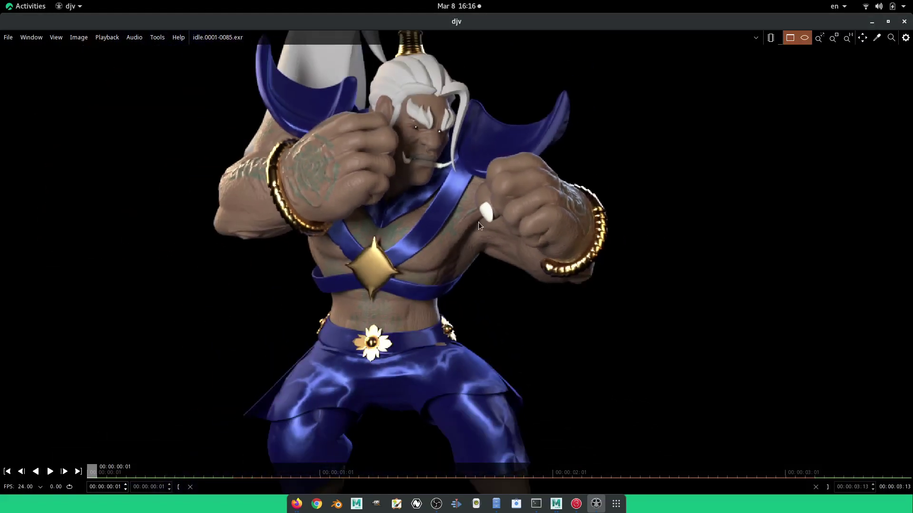
{"action": "scroll", "coordinate": [480, 225], "scroll_direction": "down", "scroll_amount": 1}
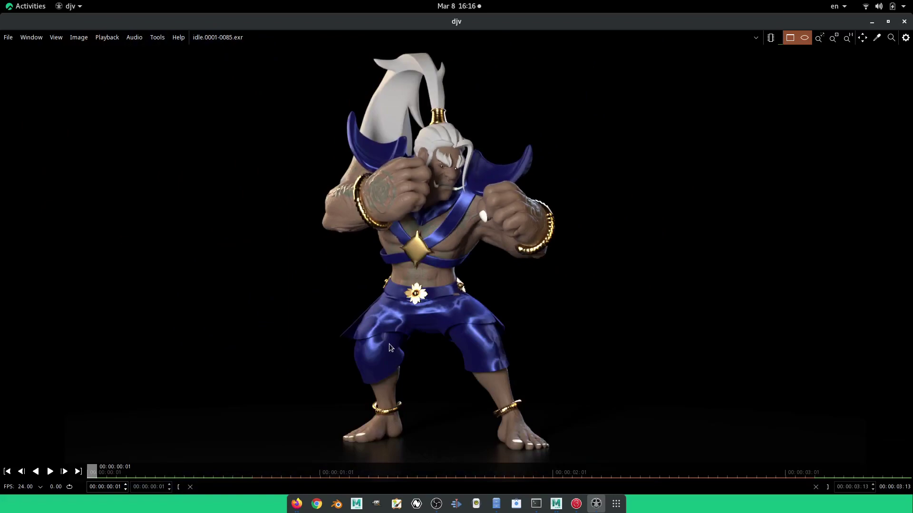
{"action": "scroll", "coordinate": [389, 344], "scroll_direction": "up", "scroll_amount": 2}
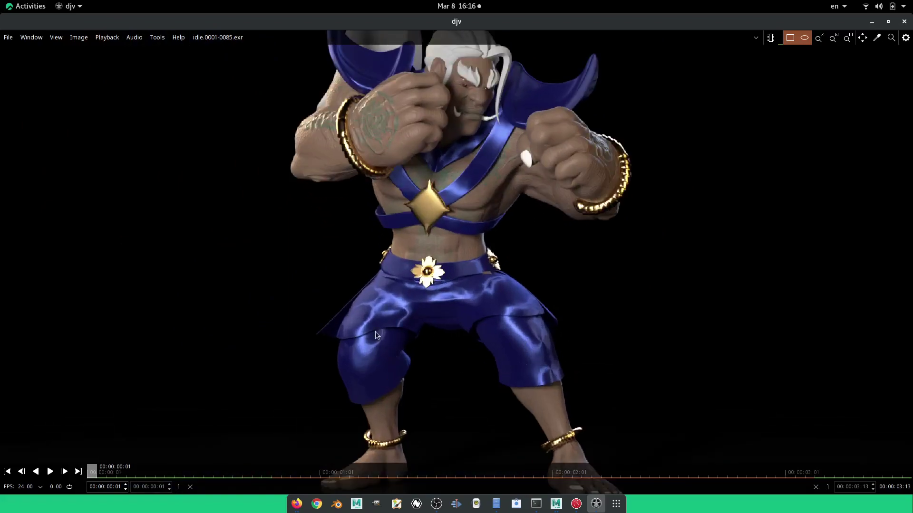
{"action": "scroll", "coordinate": [437, 262], "scroll_direction": "up", "scroll_amount": 1}
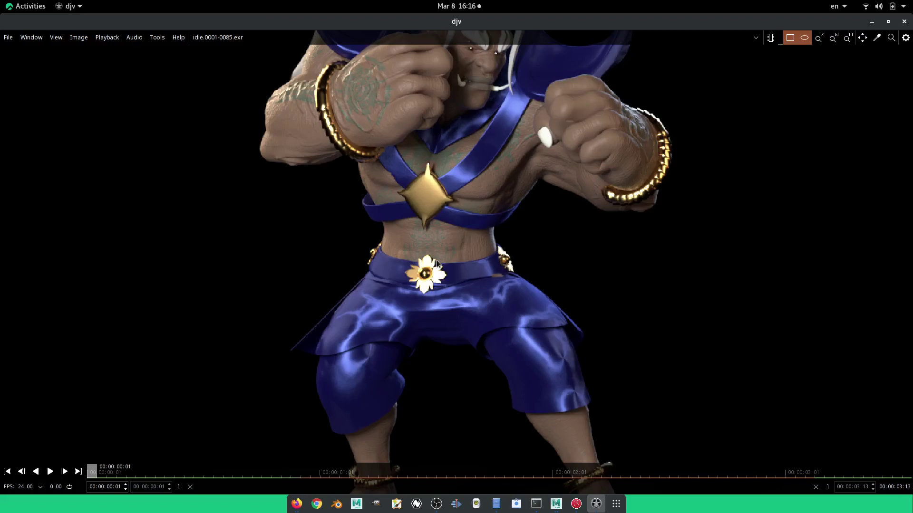
{"action": "scroll", "coordinate": [437, 262], "scroll_direction": "down", "scroll_amount": 3}
Play and stop the idle sequence at 24 fps, zoom and re-centre the character, then resume playback
{"action": "left_click", "coordinate": [51, 472]}
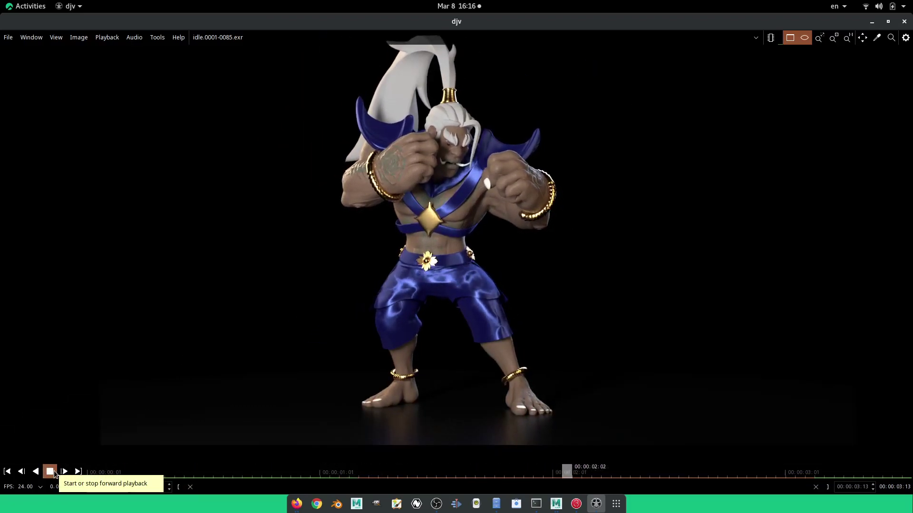
{"action": "left_click", "coordinate": [48, 473]}
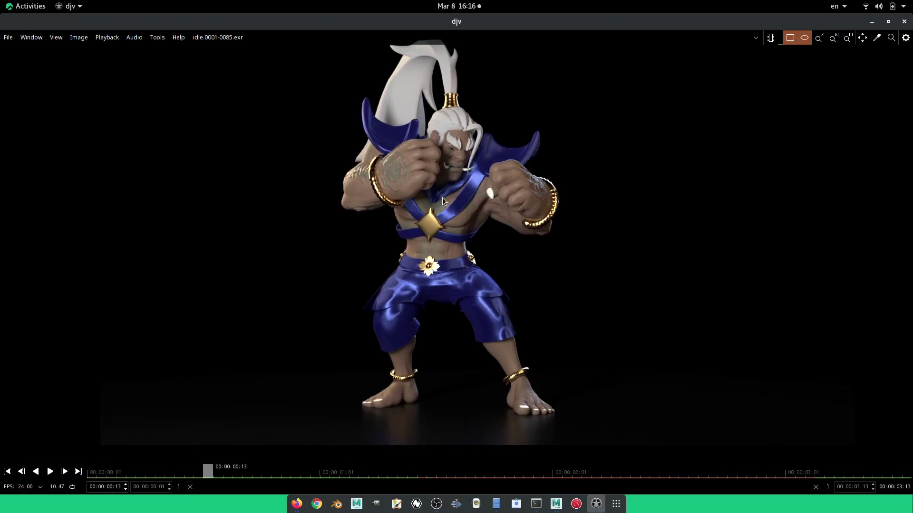
{"action": "scroll", "coordinate": [433, 241], "scroll_direction": "down", "scroll_amount": 2}
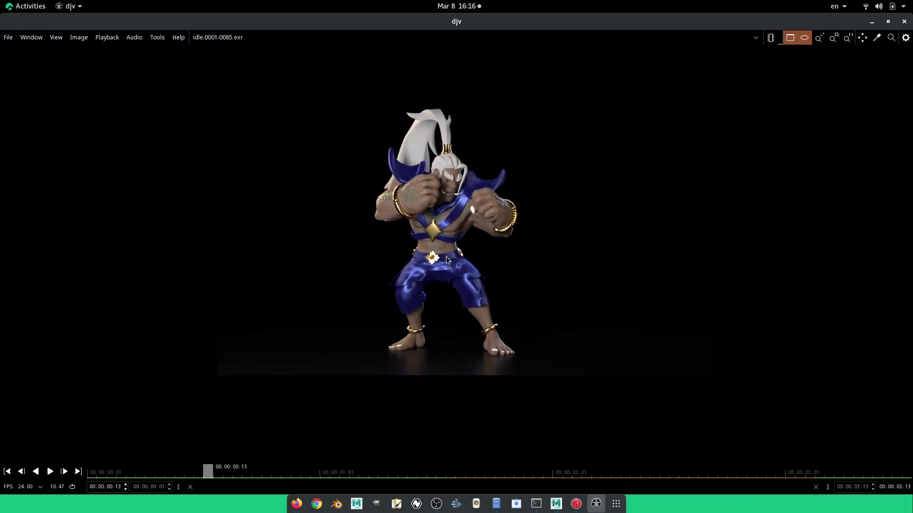
{"action": "scroll", "coordinate": [447, 259], "scroll_direction": "up", "scroll_amount": 1}
{"action": "scroll", "coordinate": [446, 257], "scroll_direction": "up", "scroll_amount": 2}
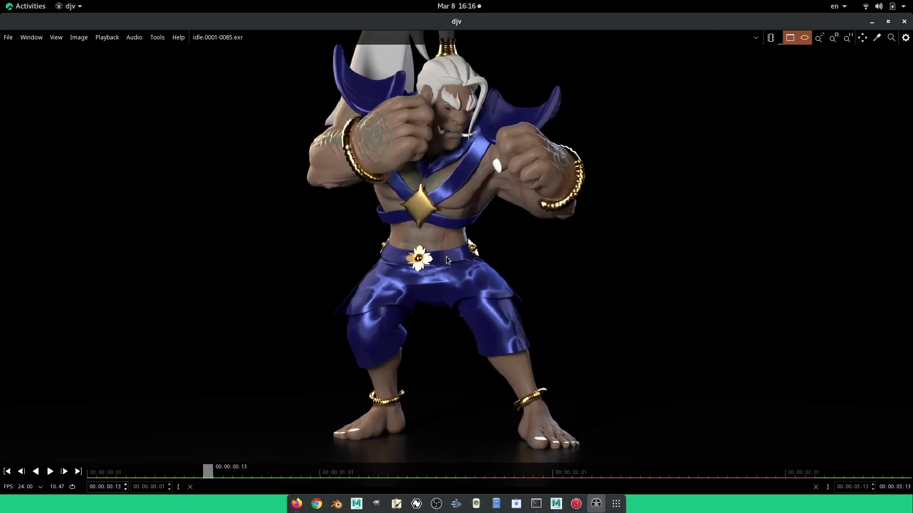
{"action": "scroll", "coordinate": [446, 244], "scroll_direction": "down", "scroll_amount": 2}
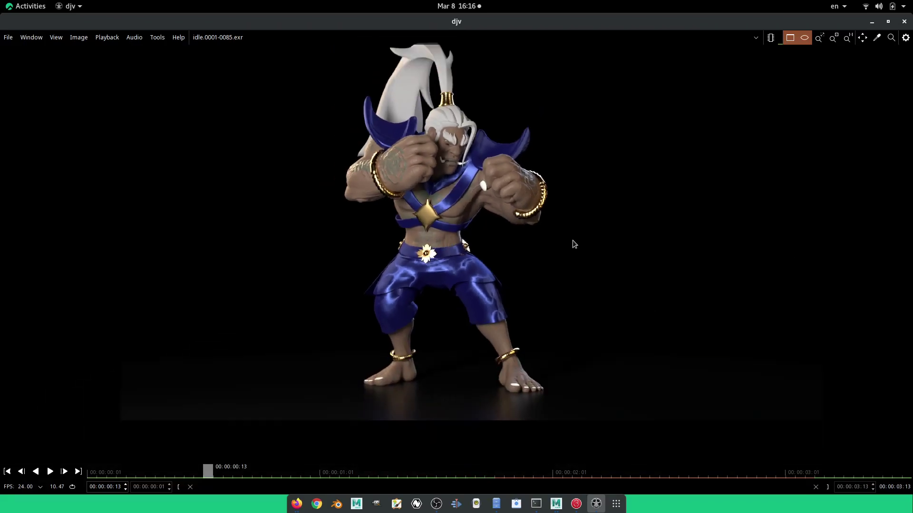
{"action": "middle_click_drag", "start_coordinate": [420, 177], "coordinate": [351, 227]}
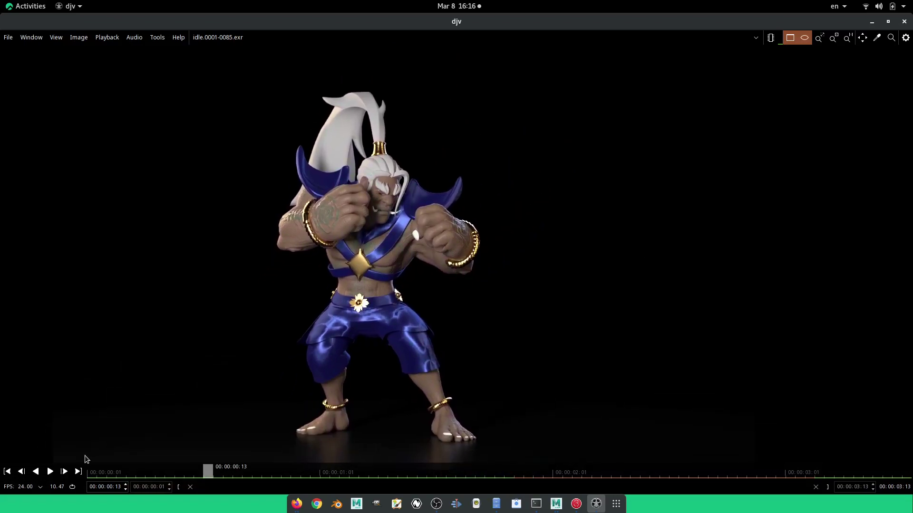
{"action": "left_click", "coordinate": [50, 471]}
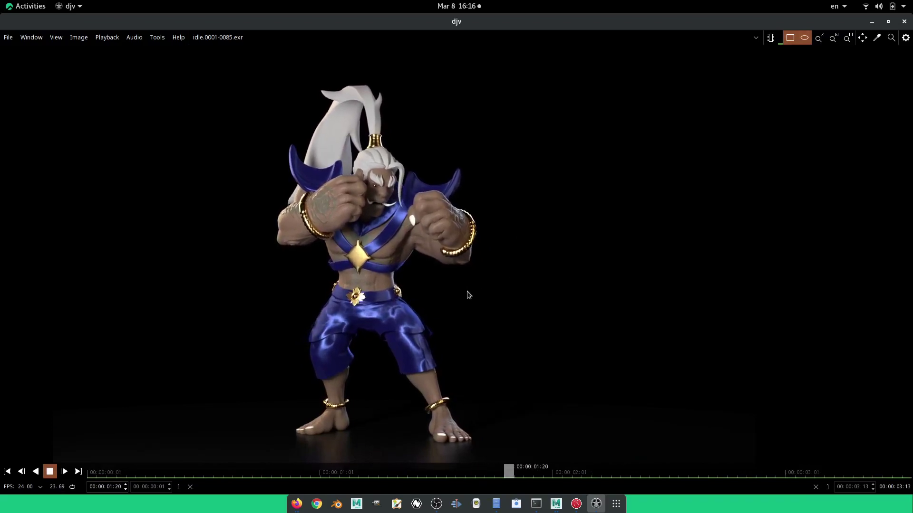
Zoom into the character's legs and feet during playback, then re-centre and zoom back out
{"action": "scroll", "coordinate": [376, 395], "scroll_direction": "up", "scroll_amount": 3}
{"action": "scroll", "coordinate": [370, 405], "scroll_direction": "up", "scroll_amount": 3}
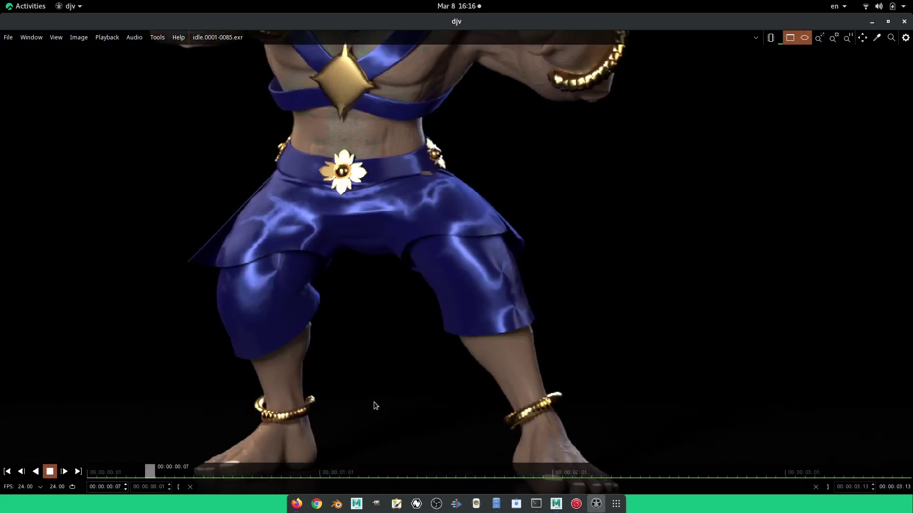
{"action": "middle_click_drag", "start_coordinate": [437, 382], "coordinate": [437, 216]}
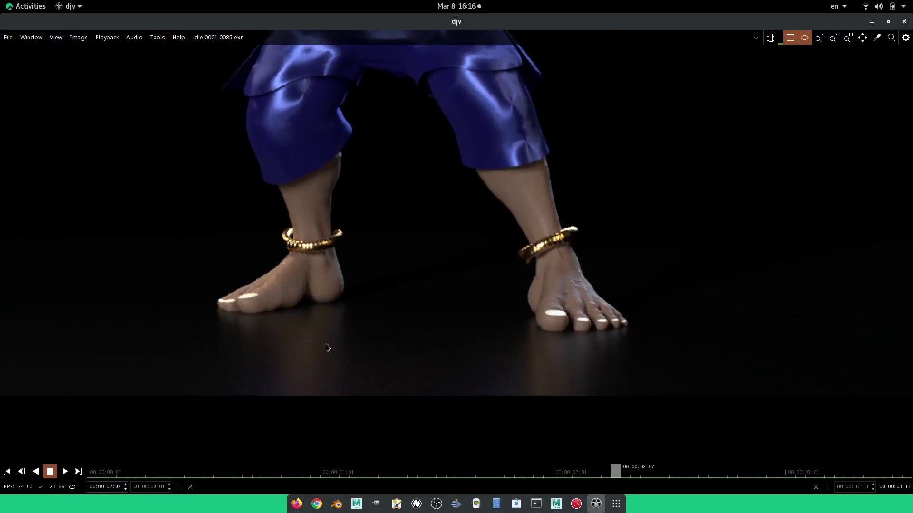
{"action": "scroll", "coordinate": [454, 277], "scroll_direction": "down", "scroll_amount": 3}
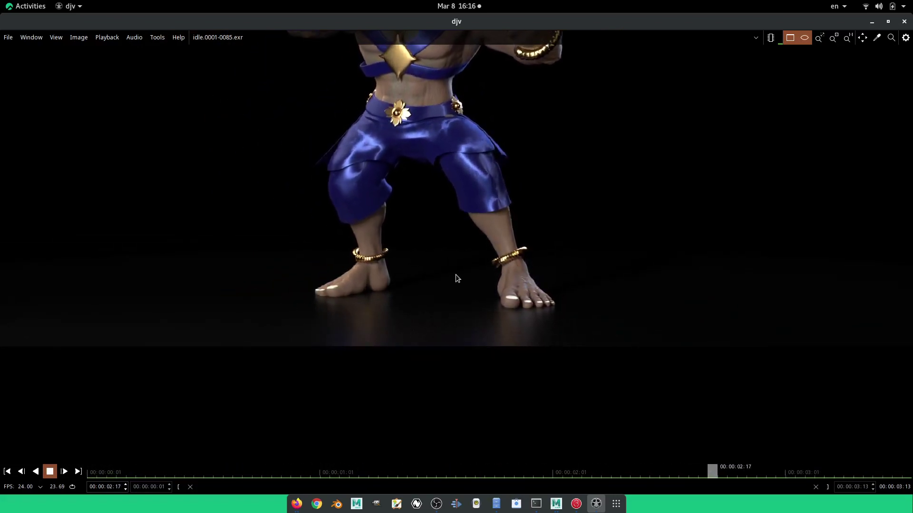
{"action": "scroll", "coordinate": [475, 259], "scroll_direction": "down", "scroll_amount": 3}
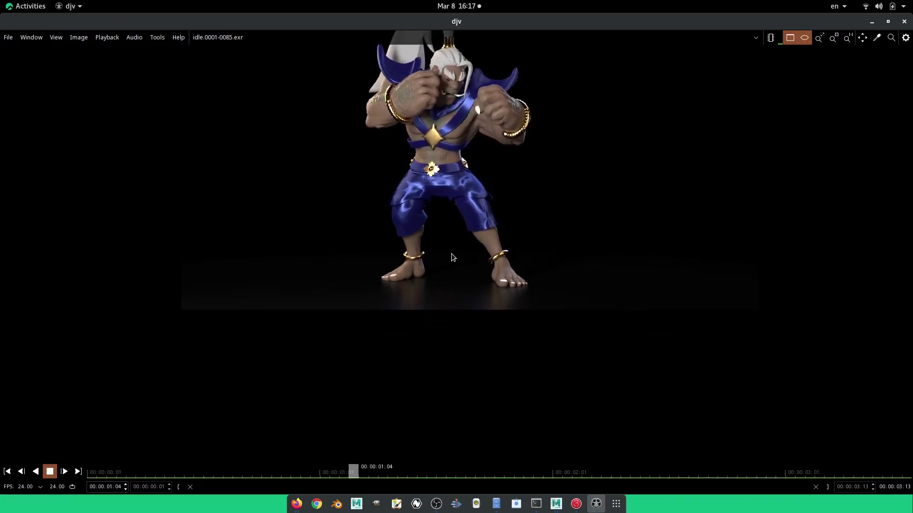
{"action": "key", "text": "backslash"}
{"action": "middle_click_drag", "start_coordinate": [446, 279], "coordinate": [443, 293]}
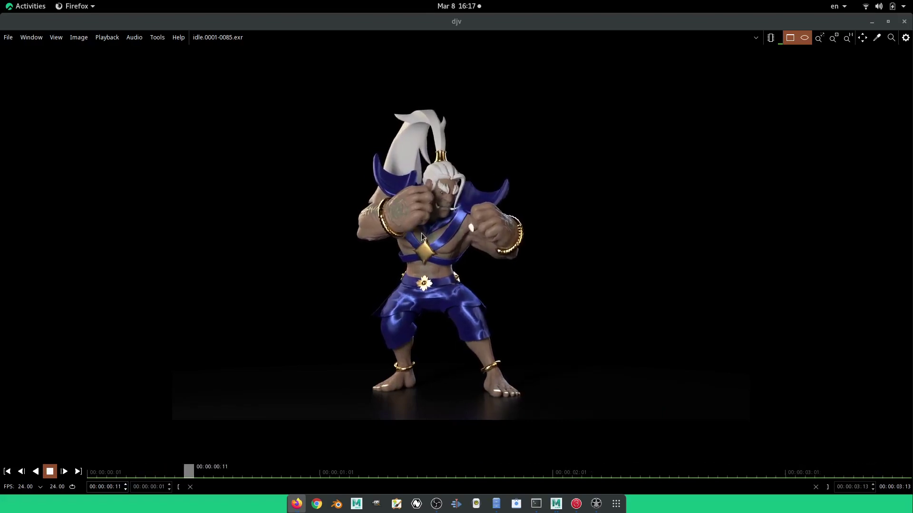
{"action": "scroll", "coordinate": [421, 233], "scroll_direction": "up", "scroll_amount": 2}
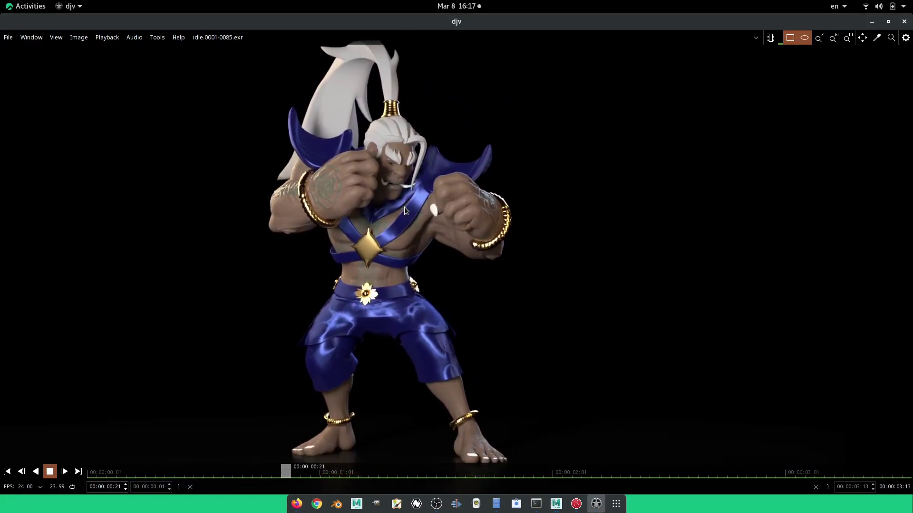
{"action": "scroll", "coordinate": [404, 207], "scroll_direction": "down", "scroll_amount": 2}
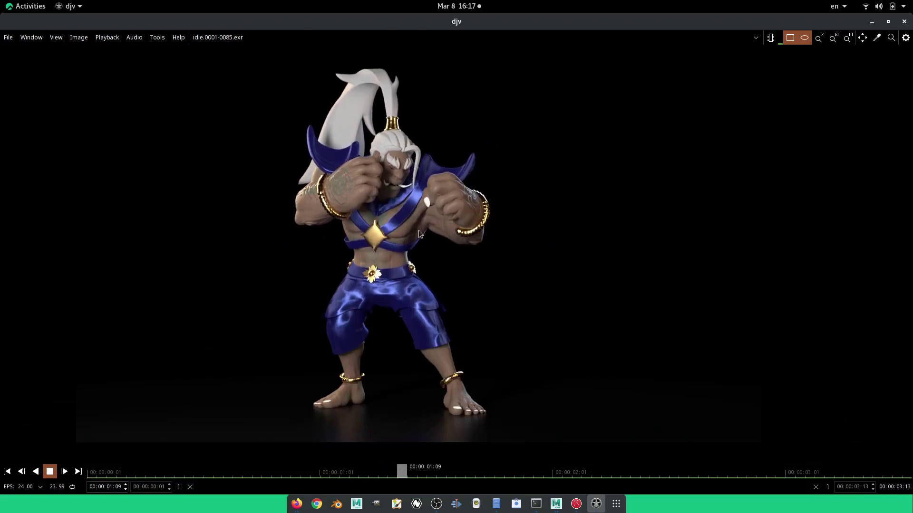
Close the idle djv player, then move the new giant_idle EXR player window up and left
{"action": "left_click", "coordinate": [496, 504]}
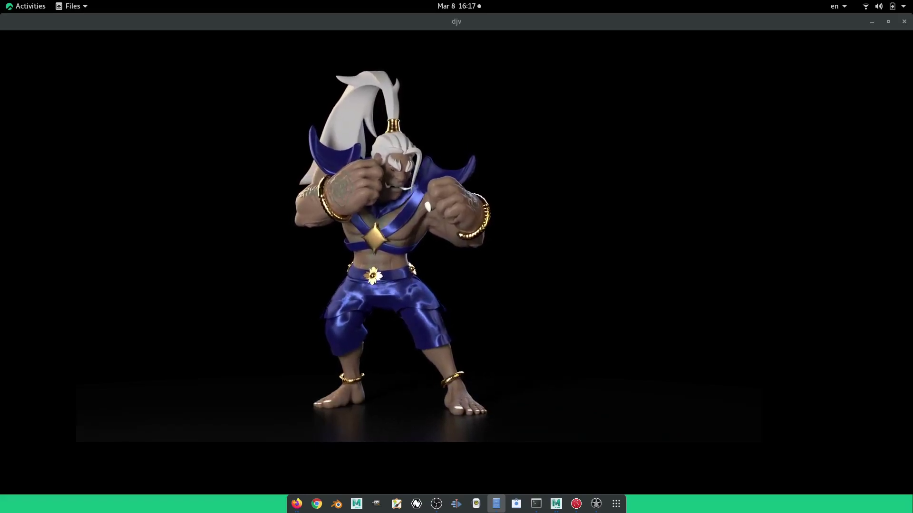
{"action": "left_click", "coordinate": [905, 23]}
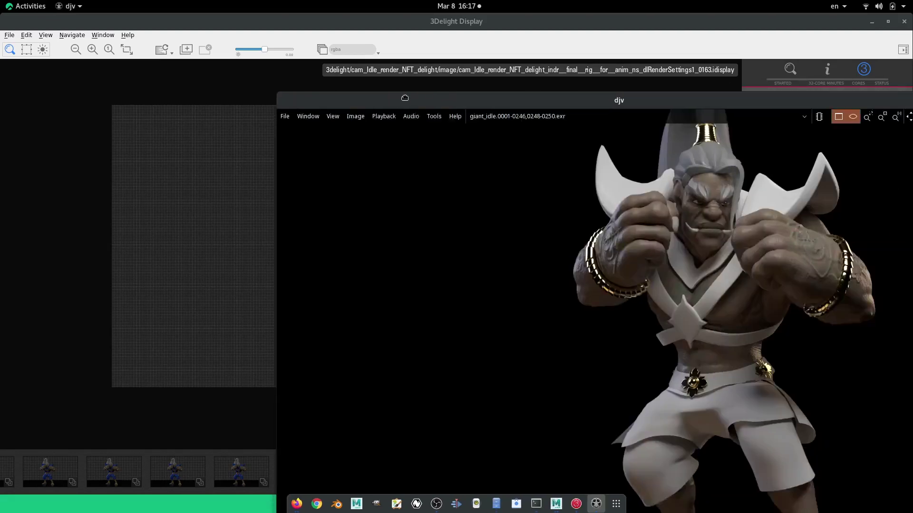
{"action": "left_click_drag", "start_coordinate": [464, 96], "coordinate": [336, 61]}
Maximize the djv player, then zoom and pan to frame the whole character
{"action": "double_click", "coordinate": [739, 66]}
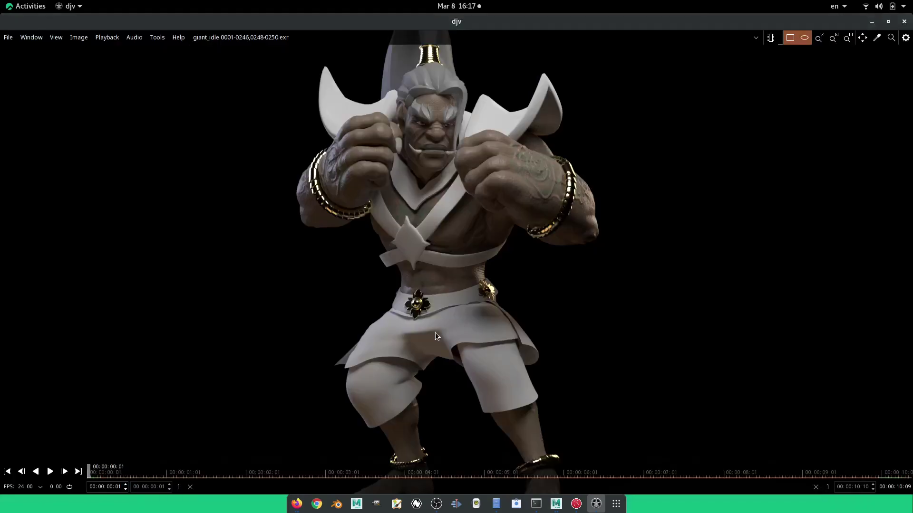
{"action": "scroll", "coordinate": [402, 152], "scroll_direction": "up", "scroll_amount": 3}
{"action": "scroll", "coordinate": [467, 178], "scroll_direction": "up", "scroll_amount": 2}
{"action": "scroll", "coordinate": [420, 299], "scroll_direction": "up", "scroll_amount": 2}
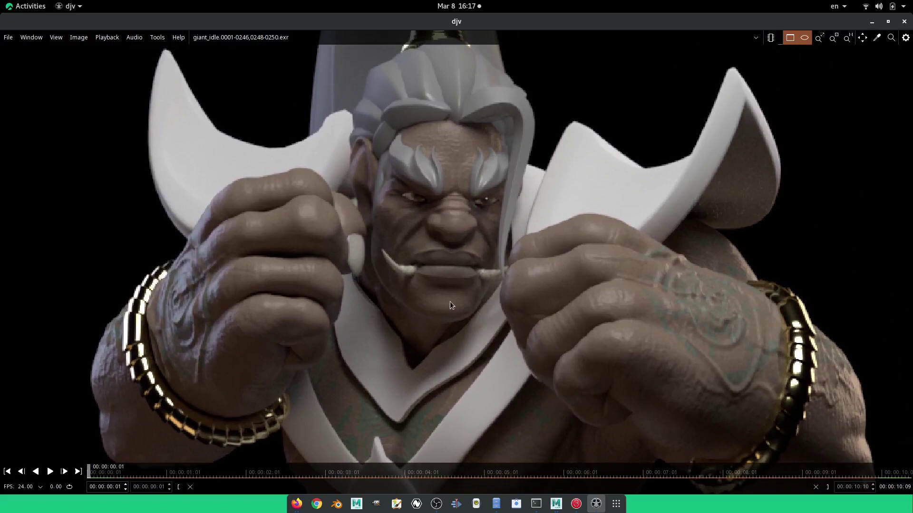
{"action": "scroll", "coordinate": [450, 301], "scroll_direction": "down", "scroll_amount": 4}
{"action": "scroll", "coordinate": [450, 302], "scroll_direction": "down", "scroll_amount": 3}
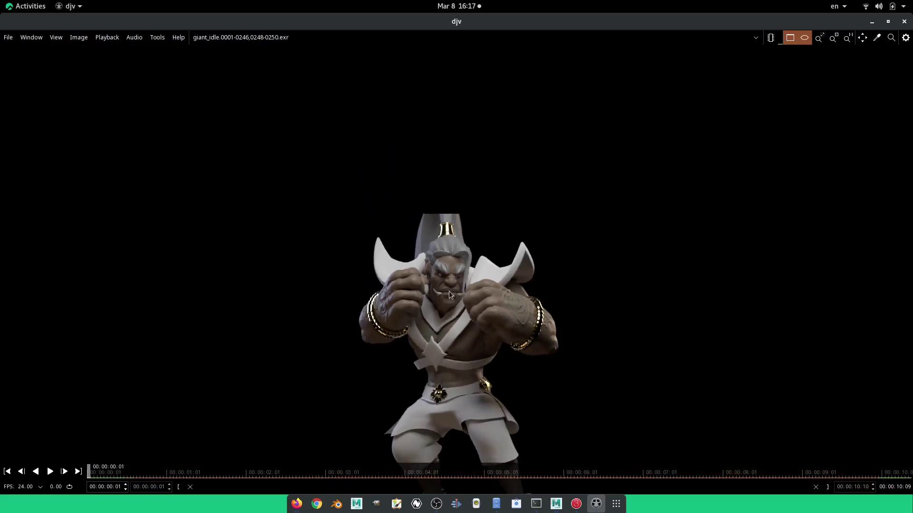
{"action": "middle_click_drag", "start_coordinate": [449, 291], "coordinate": [397, 197]}
{"action": "scroll", "coordinate": [386, 264], "scroll_direction": "up", "scroll_amount": 2}
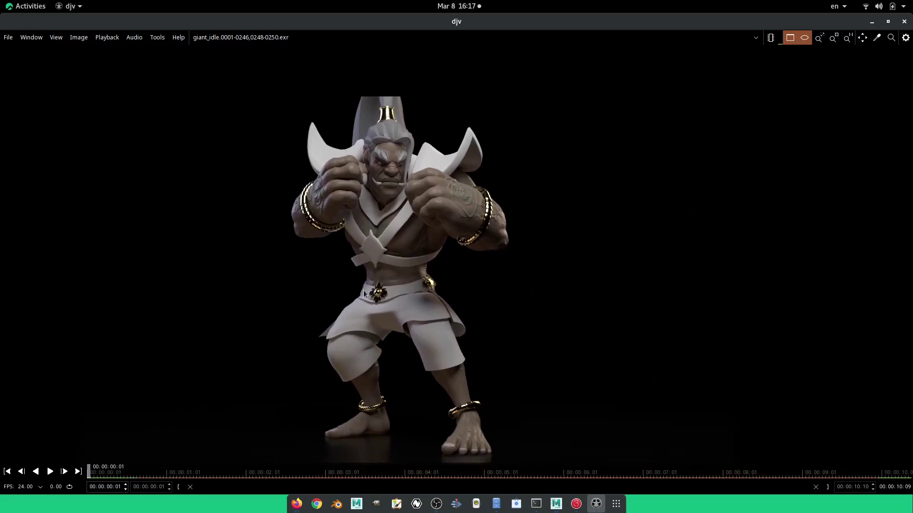
Play the sequence, scrub to an early frame, jump to the last frame, and adjust the zoom
{"action": "left_click", "coordinate": [51, 472]}
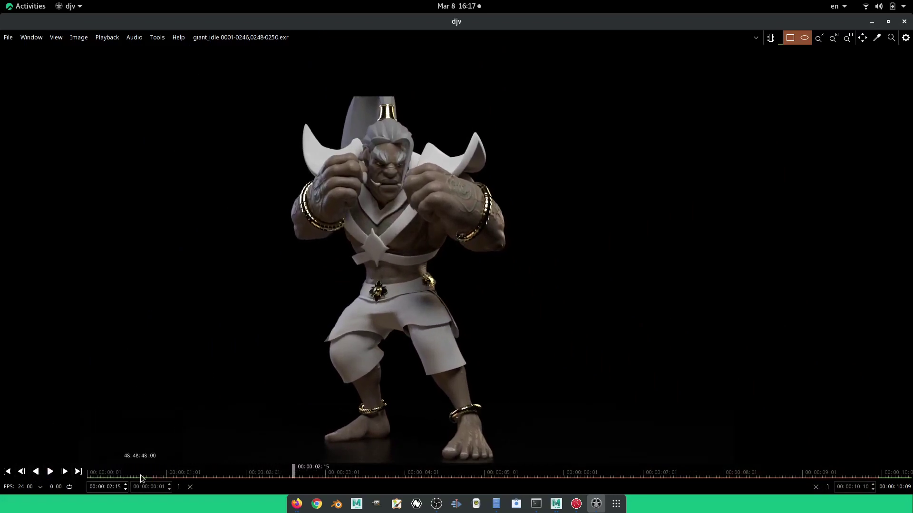
{"action": "mouse_move", "coordinate": [91, 473]}
{"action": "left_mouse_down"}
{"action": "mouse_move", "coordinate": [141, 476]}
{"action": "mouse_move", "coordinate": [101, 477]}
{"action": "left_mouse_up"}
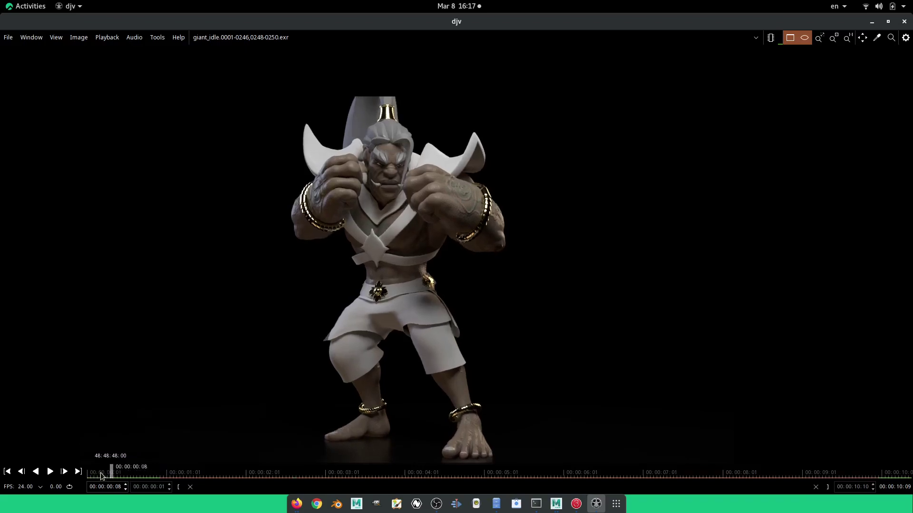
{"action": "left_click", "coordinate": [21, 472]}
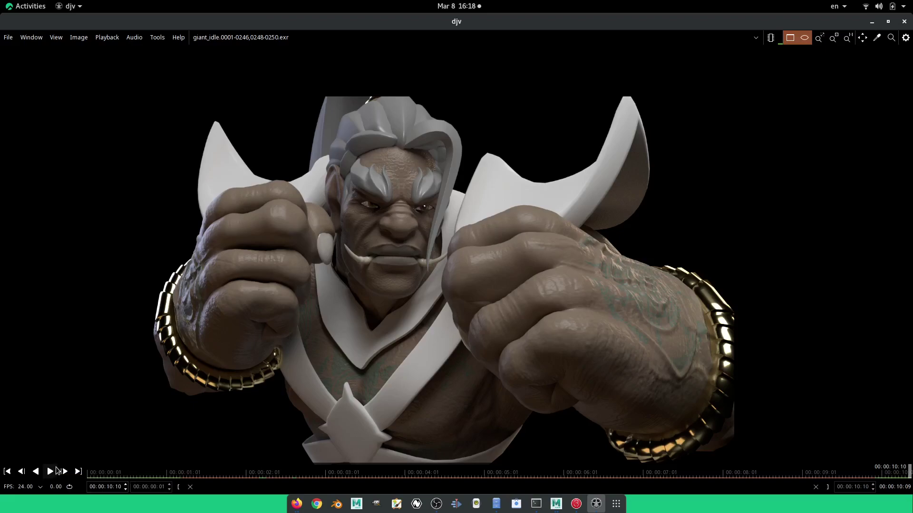
{"action": "scroll", "coordinate": [357, 230], "scroll_direction": "up", "scroll_amount": 1}
{"action": "scroll", "coordinate": [357, 233], "scroll_direction": "up", "scroll_amount": 2}
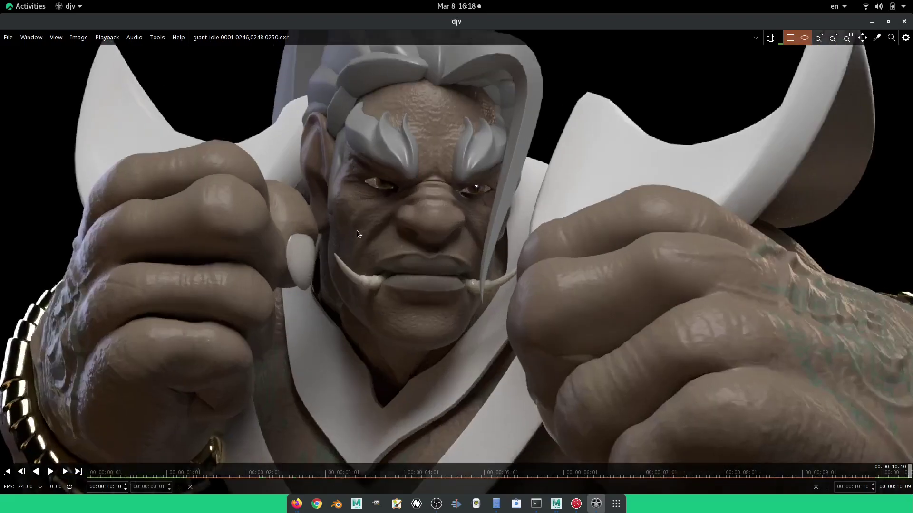
{"action": "scroll", "coordinate": [356, 234], "scroll_direction": "up", "scroll_amount": 4}
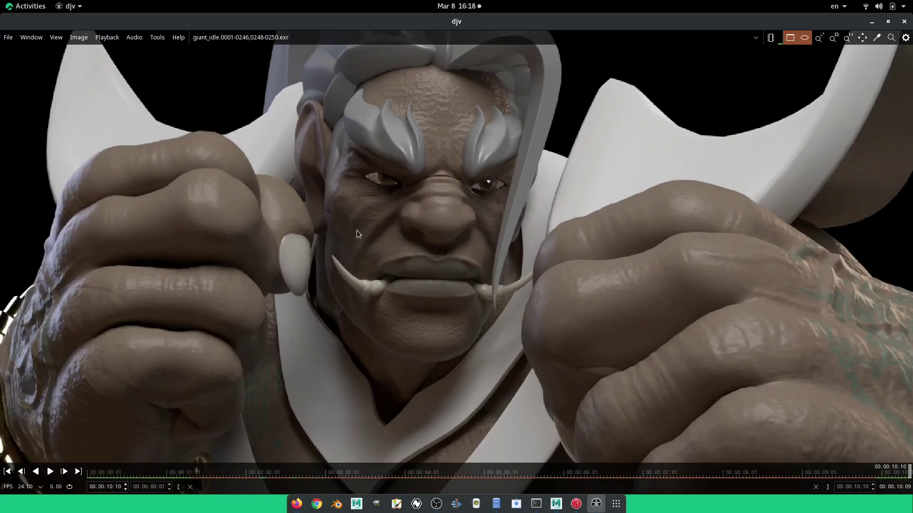
{"action": "scroll", "coordinate": [356, 230], "scroll_direction": "down", "scroll_amount": 1}
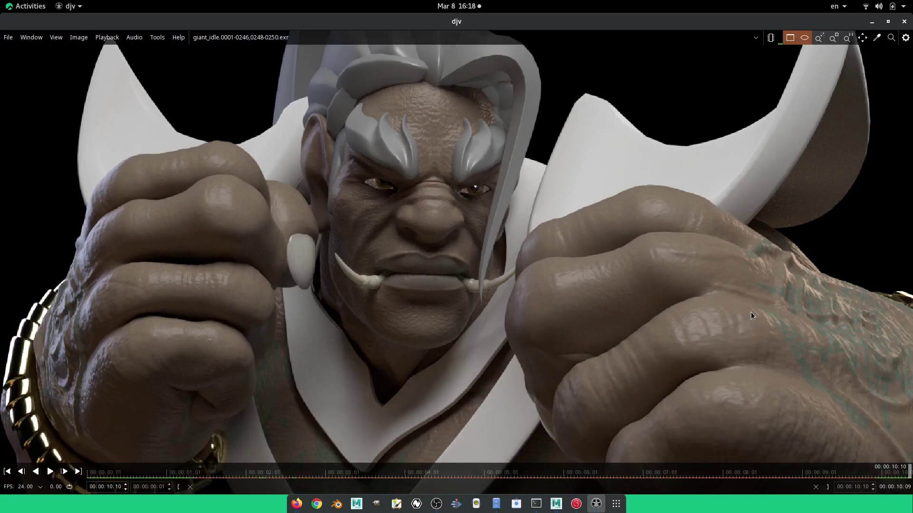
{"action": "scroll", "coordinate": [398, 287], "scroll_direction": "down", "scroll_amount": 2}
{"action": "scroll", "coordinate": [419, 286], "scroll_direction": "down", "scroll_amount": 2}
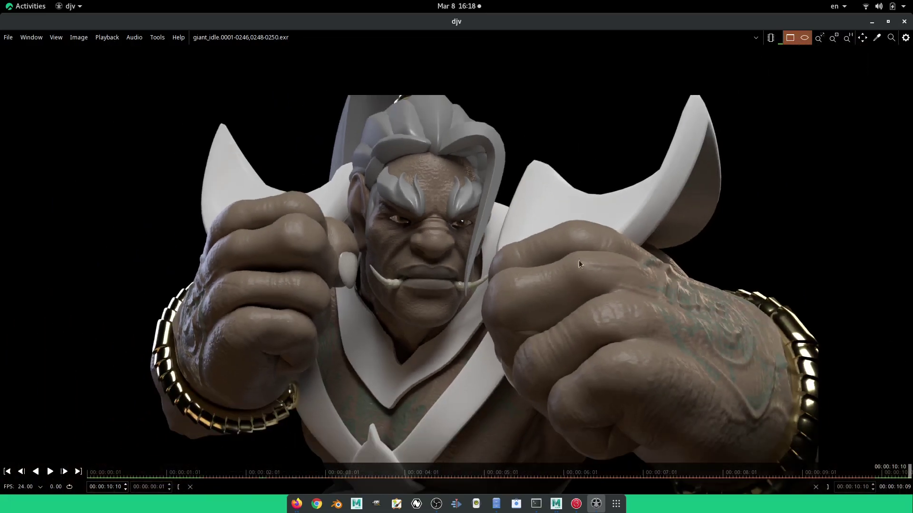
{"action": "scroll", "coordinate": [663, 361], "scroll_direction": "down", "scroll_amount": 2}
{"action": "scroll", "coordinate": [680, 359], "scroll_direction": "down", "scroll_amount": 2}
{"action": "scroll", "coordinate": [297, 364], "scroll_direction": "up", "scroll_amount": 4}
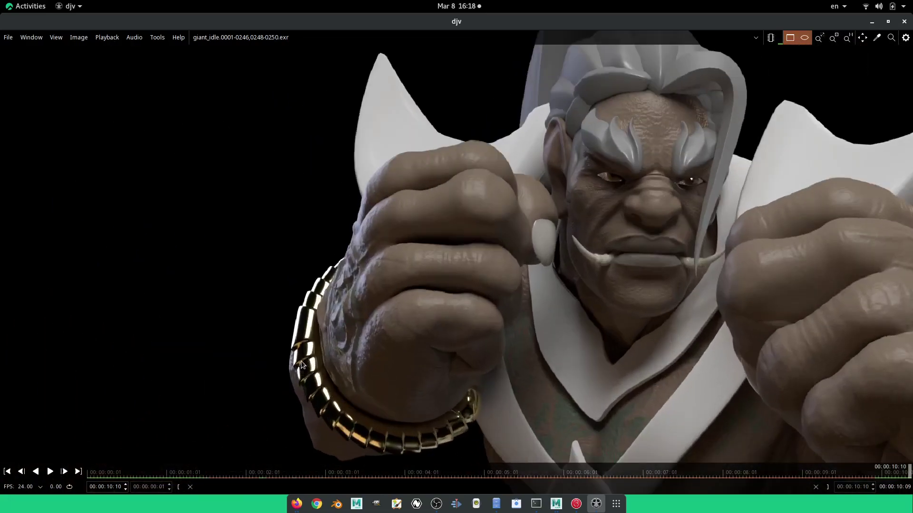
{"action": "scroll", "coordinate": [301, 361], "scroll_direction": "up", "scroll_amount": 2}
Pan and zoom to inspect the chin, fists, chest, face and whole torso
{"action": "middle_click_drag", "start_coordinate": [502, 271], "coordinate": [264, 125]}
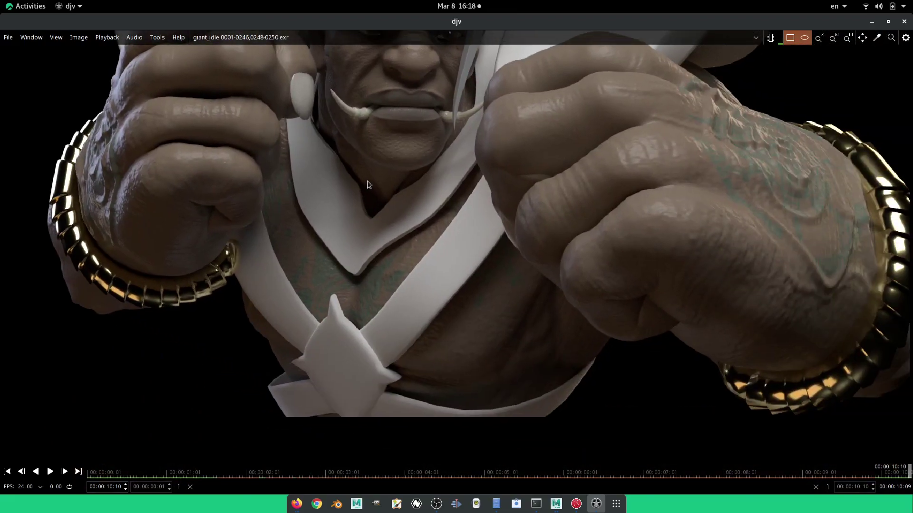
{"action": "middle_click_drag", "start_coordinate": [367, 184], "coordinate": [388, 326]}
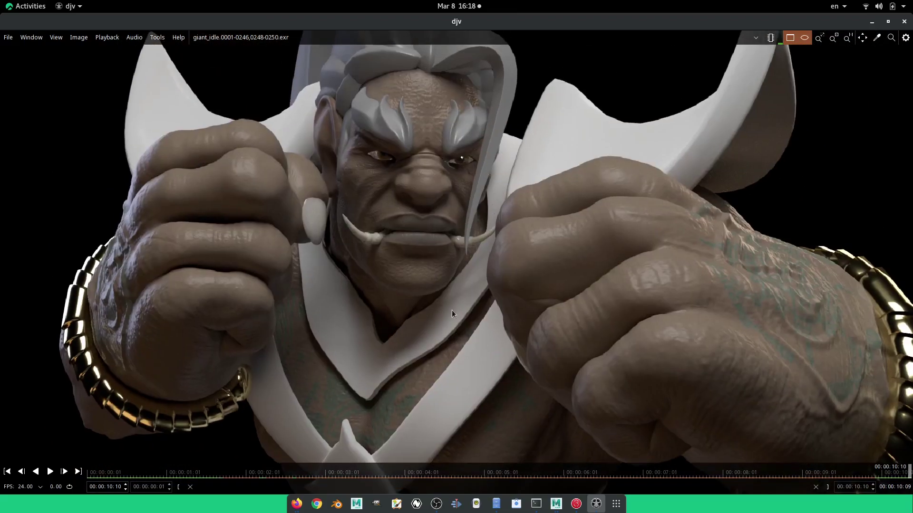
{"action": "scroll", "coordinate": [451, 310], "scroll_direction": "down", "scroll_amount": 1}
{"action": "scroll", "coordinate": [340, 304], "scroll_direction": "up", "scroll_amount": 1}
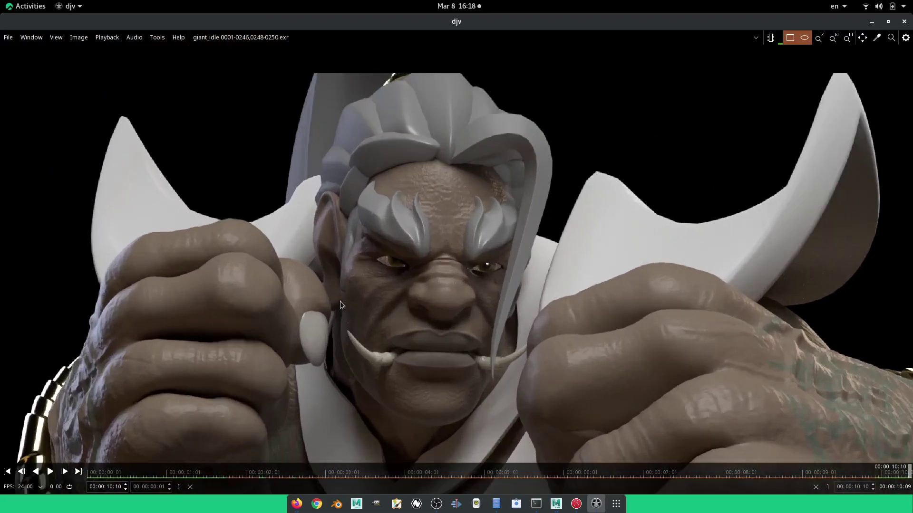
{"action": "scroll", "coordinate": [341, 301], "scroll_direction": "down", "scroll_amount": 1}
{"action": "scroll", "coordinate": [340, 300], "scroll_direction": "down", "scroll_amount": 1}
{"action": "middle_click_drag", "start_coordinate": [341, 301], "coordinate": [352, 235]}
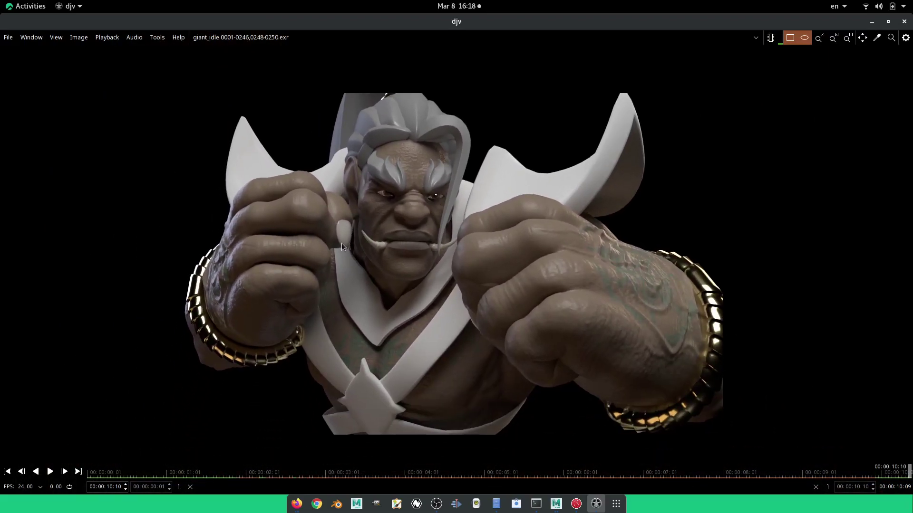
{"action": "scroll", "coordinate": [270, 345], "scroll_direction": "down", "scroll_amount": 1}
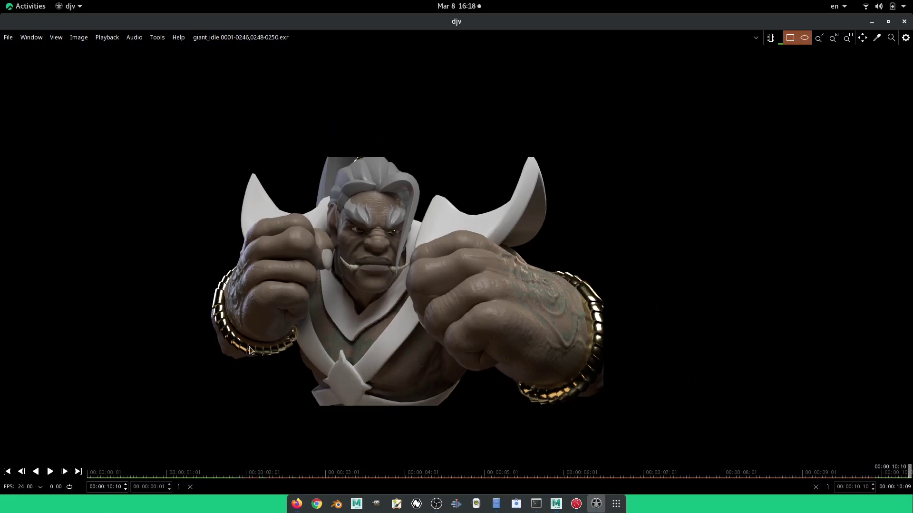
Restart playback, zoom in and recentre the character in the view
{"action": "left_click", "coordinate": [51, 472]}
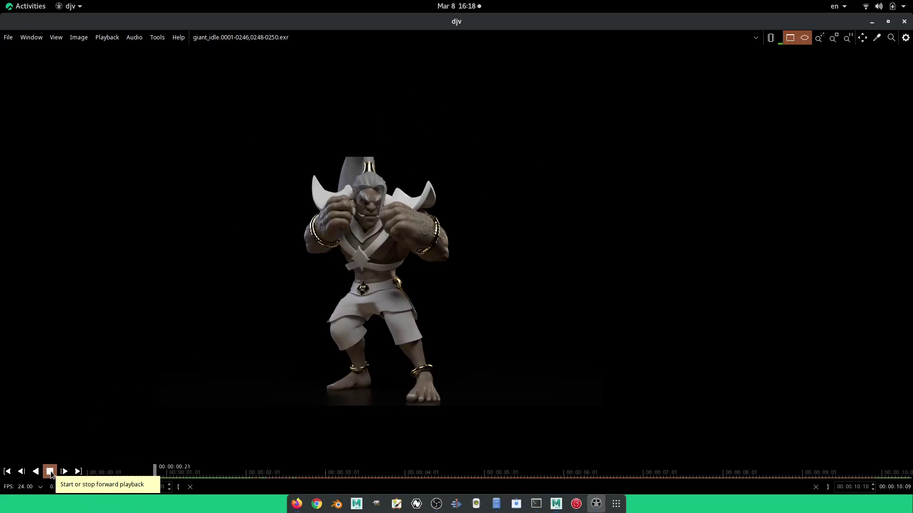
{"action": "scroll", "coordinate": [225, 336], "scroll_direction": "up", "scroll_amount": 2}
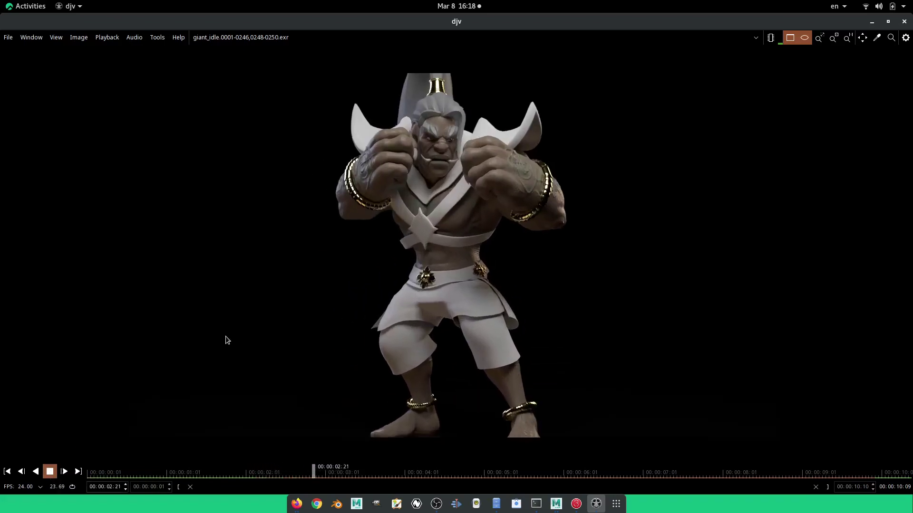
{"action": "scroll", "coordinate": [258, 306], "scroll_direction": "up", "scroll_amount": 1}
{"action": "scroll", "coordinate": [333, 244], "scroll_direction": "up", "scroll_amount": 1}
{"action": "middle_click_drag", "start_coordinate": [410, 185], "coordinate": [295, 267]}
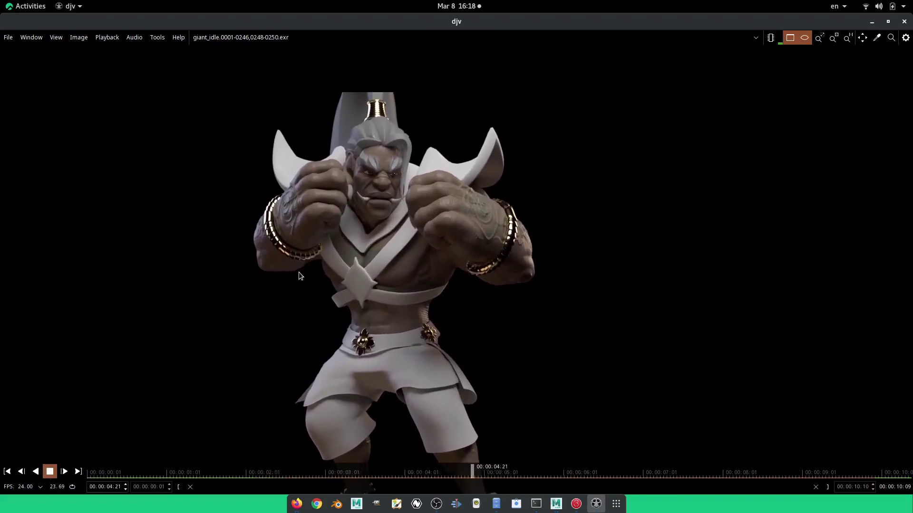
Scrub back near the start and replay, pausing at 00:00:02:08
{"action": "left_click", "coordinate": [50, 472]}
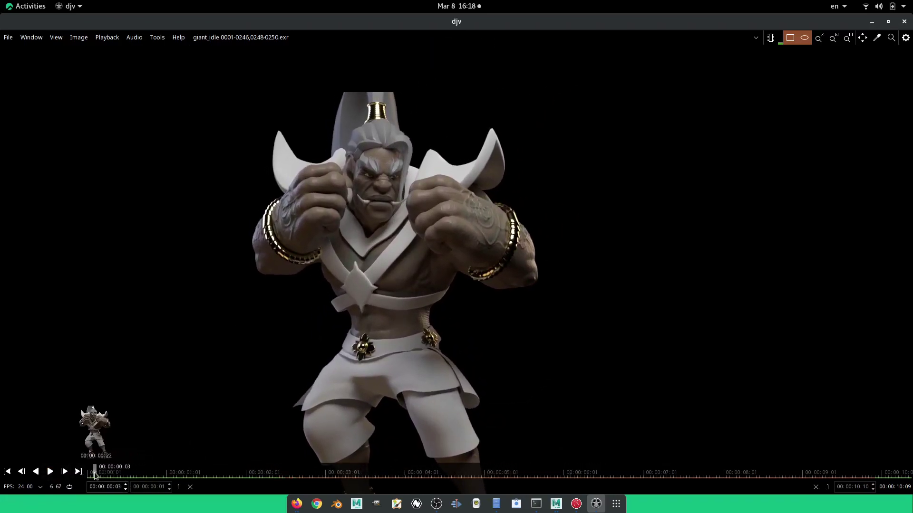
{"action": "mouse_move", "coordinate": [135, 471]}
{"action": "left_mouse_down"}
{"action": "mouse_move", "coordinate": [180, 471]}
{"action": "mouse_move", "coordinate": [84, 477]}
{"action": "left_mouse_up"}
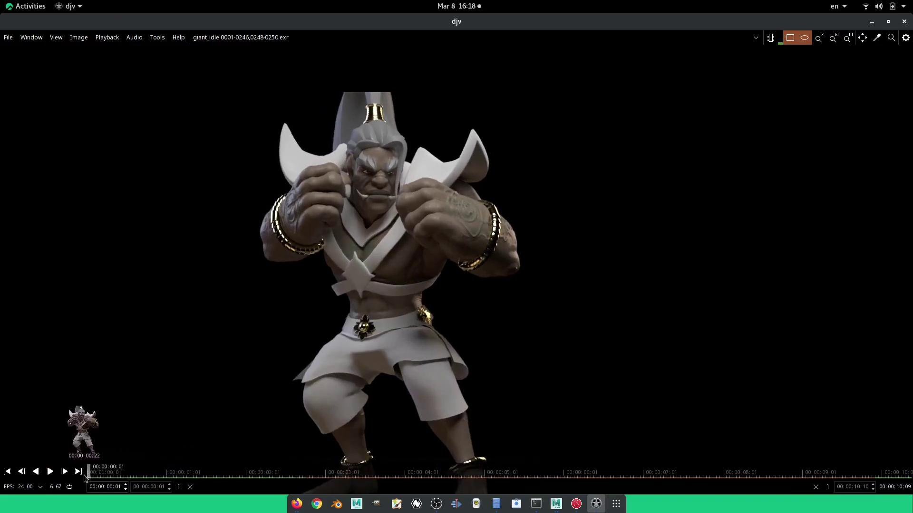
{"action": "left_click", "coordinate": [50, 472]}
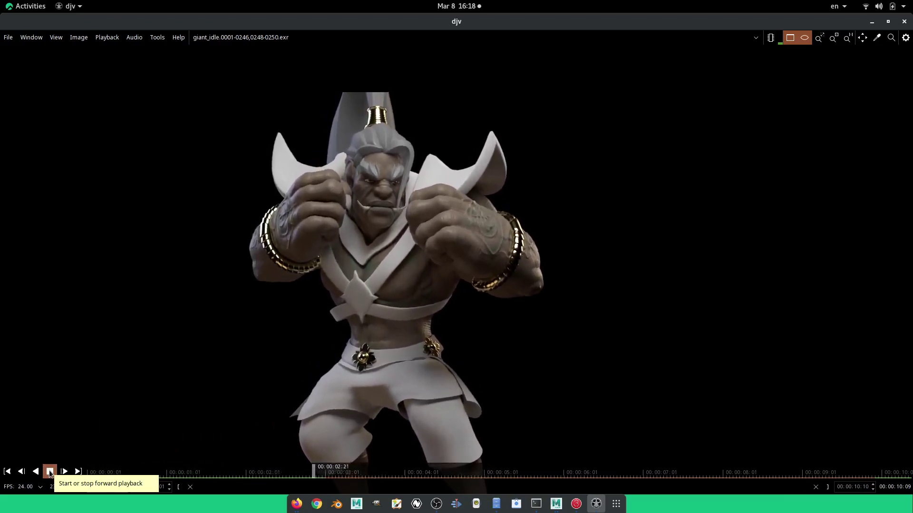
{"action": "left_click_drag", "start_coordinate": [145, 470], "coordinate": [63, 473]}
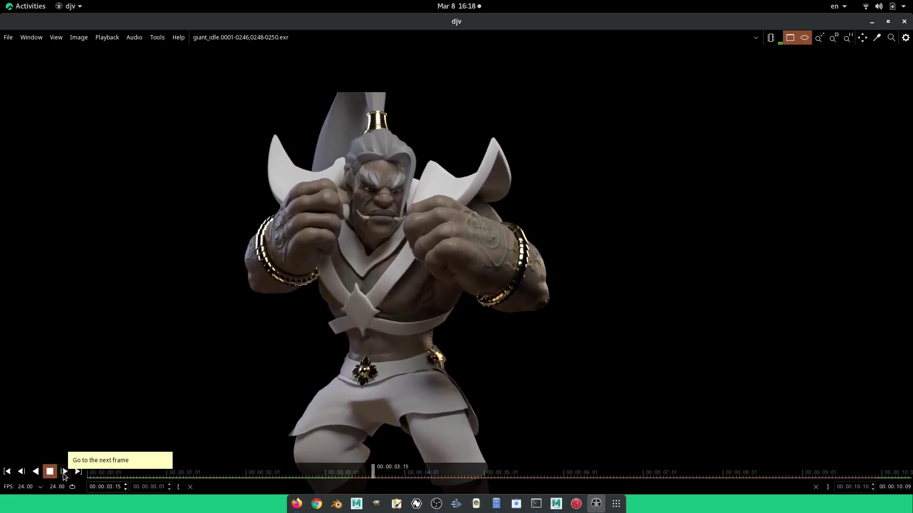
{"action": "left_click", "coordinate": [91, 473]}
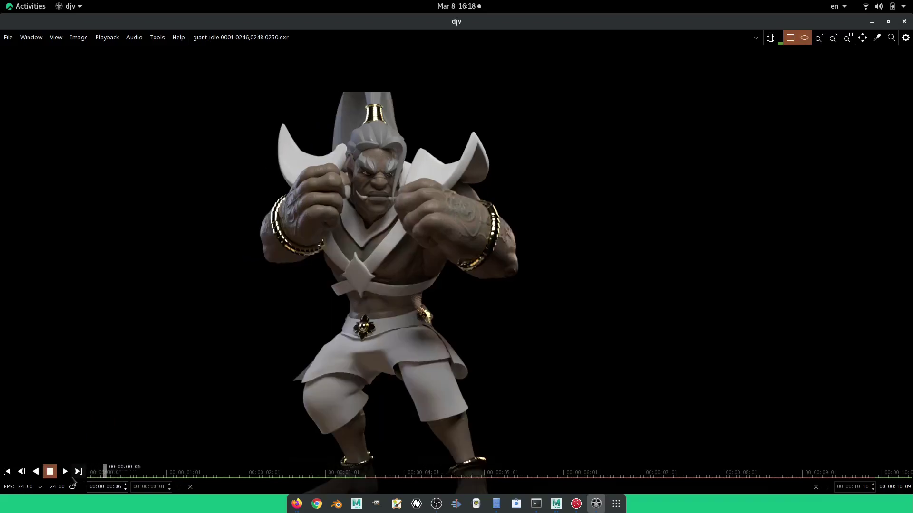
{"action": "left_click", "coordinate": [50, 472]}
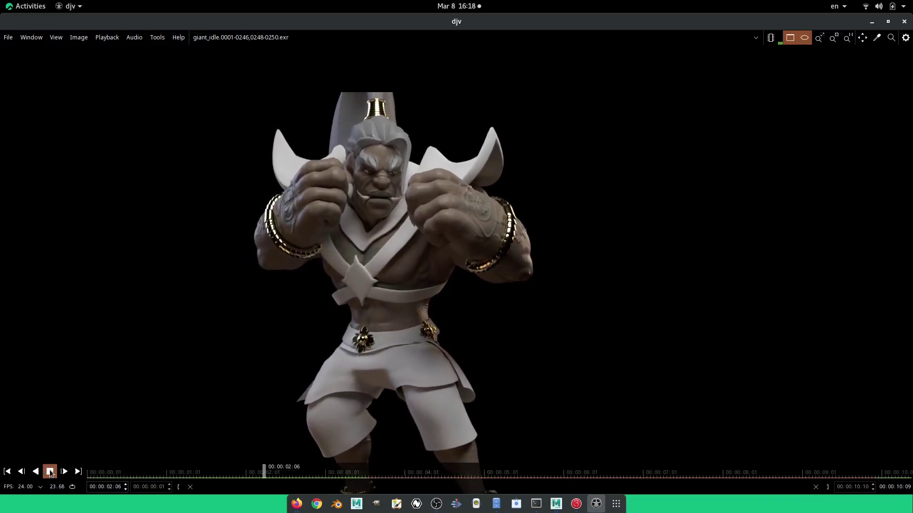
Close djv to review the 3Delight Display cloud render jobs, then bring Firefox forward
{"action": "left_click", "coordinate": [904, 22]}
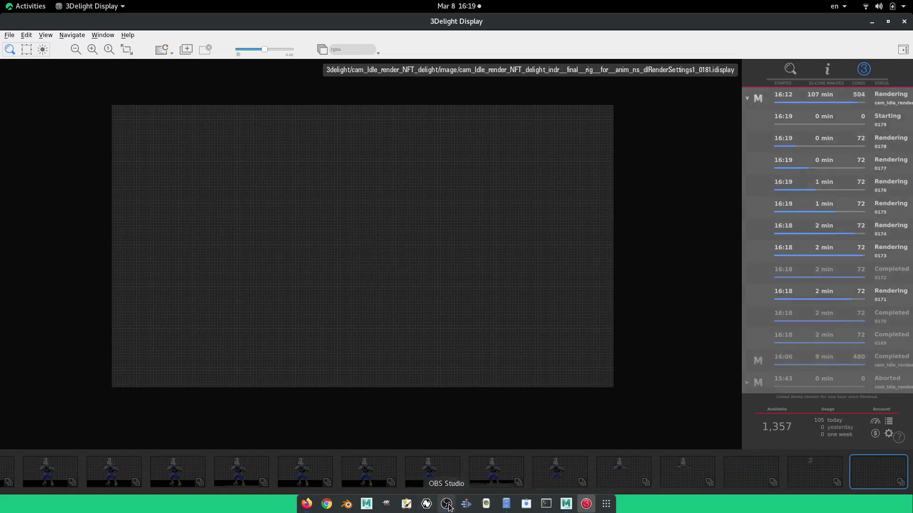
{"action": "left_click", "coordinate": [306, 504]}
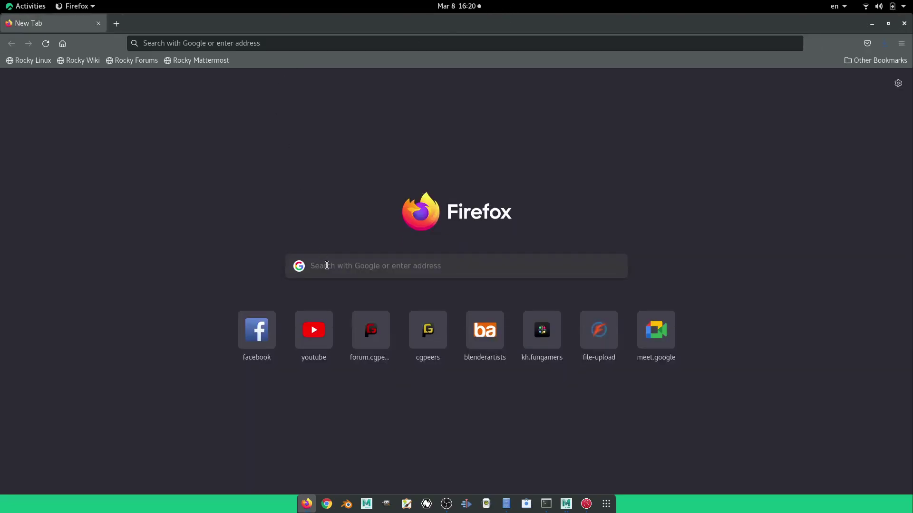
Search Google for 'fspy', browse the fspy.io site, then go back to the results
{"action": "left_click", "coordinate": [328, 265]}
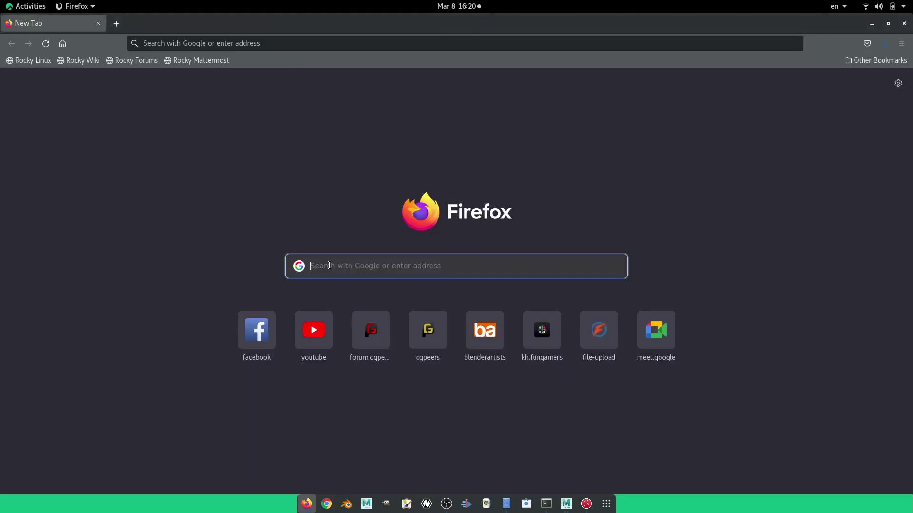
{"action": "type", "text": "fspy"}
{"action": "key", "text": "Return"}
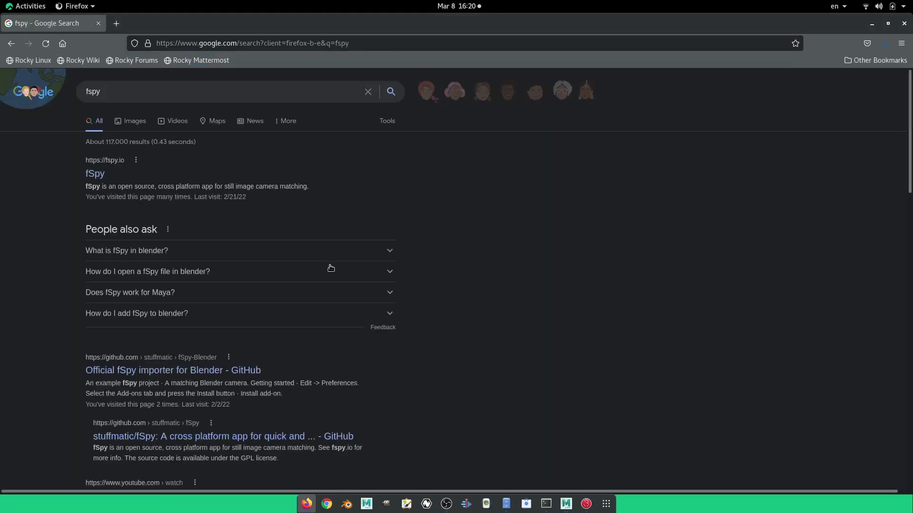
{"action": "left_click", "coordinate": [102, 175]}
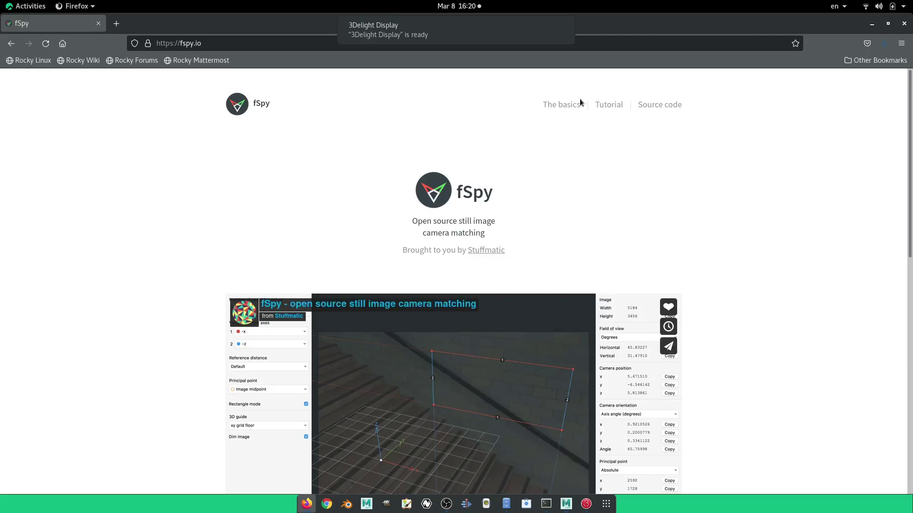
{"action": "scroll", "coordinate": [206, 252], "scroll_direction": "down", "scroll_amount": 1}
{"action": "scroll", "coordinate": [207, 252], "scroll_direction": "down", "scroll_amount": 10}
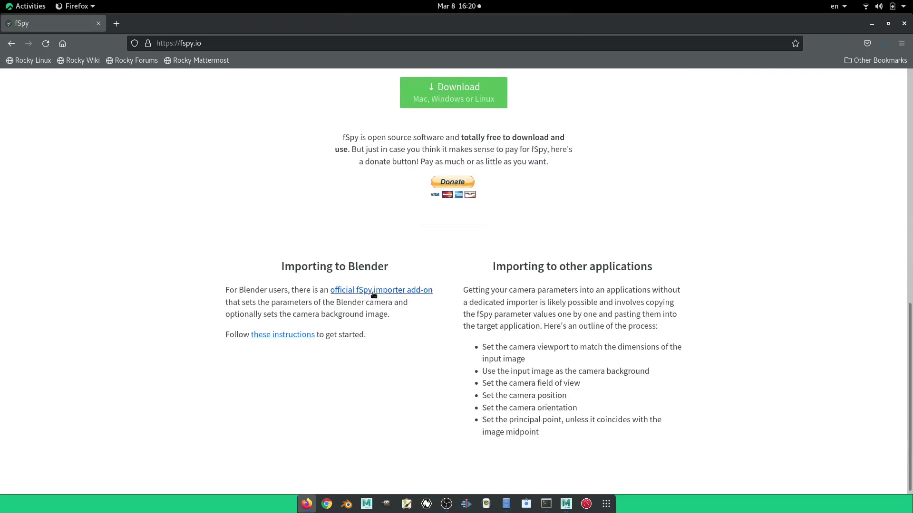
{"action": "scroll", "coordinate": [150, 206], "scroll_direction": "up", "scroll_amount": 7}
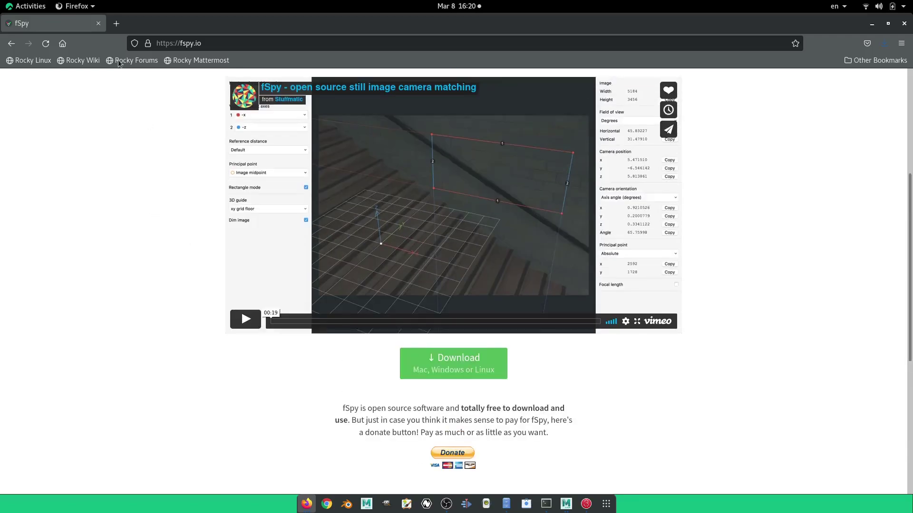
{"action": "left_click", "coordinate": [11, 44]}
{"action": "key", "text": "slash"}
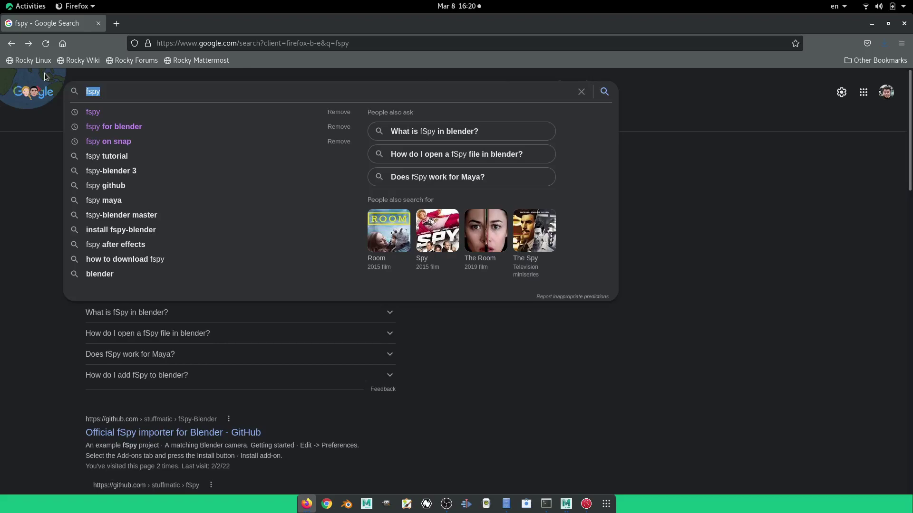
Replace the query and search Google for 'adobe substance painter'
{"action": "left_click", "coordinate": [7, 236]}
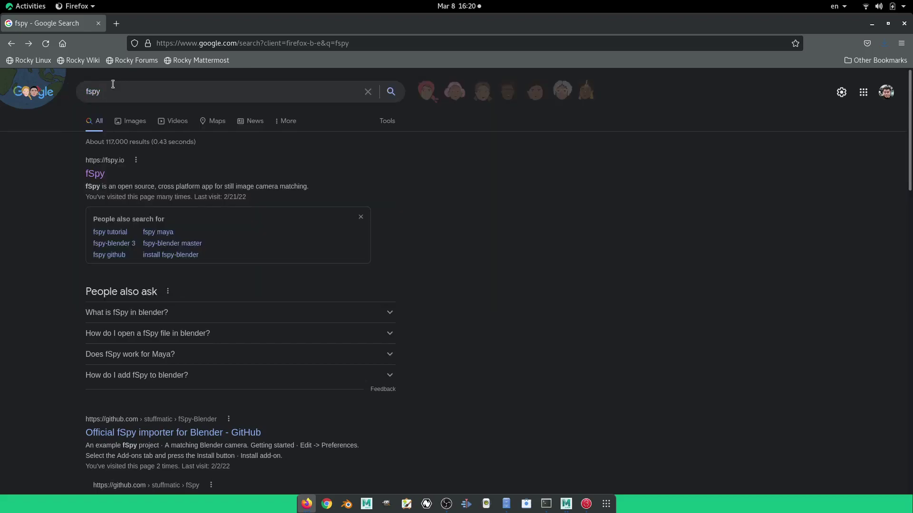
{"action": "key", "text": "slash"}
{"action": "type", "text": "adobe sub"}
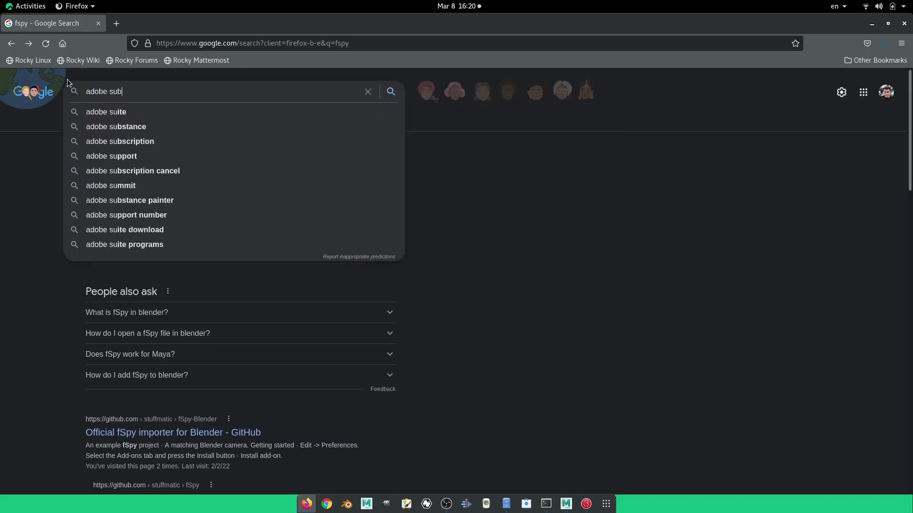
{"action": "type", "text": "sta"}
{"action": "key", "text": "Down"}
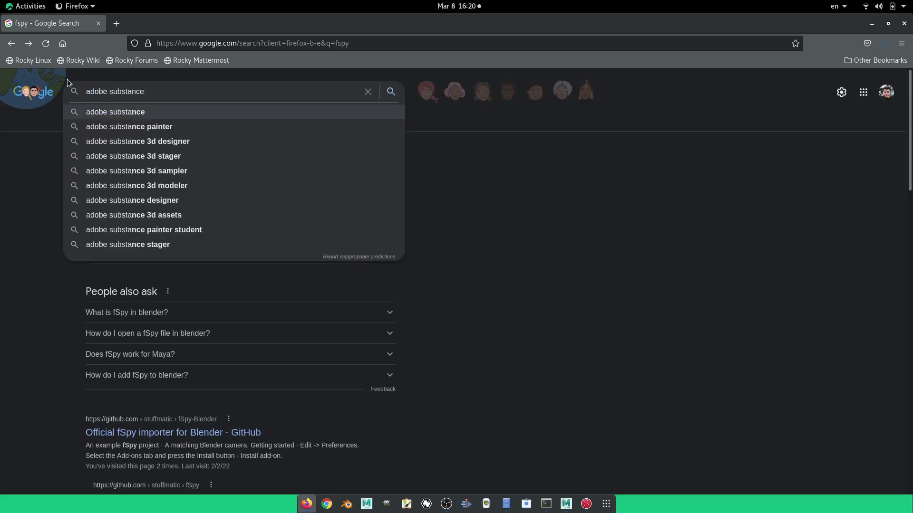
{"action": "key", "text": "Down"}
{"action": "key", "text": "Return"}
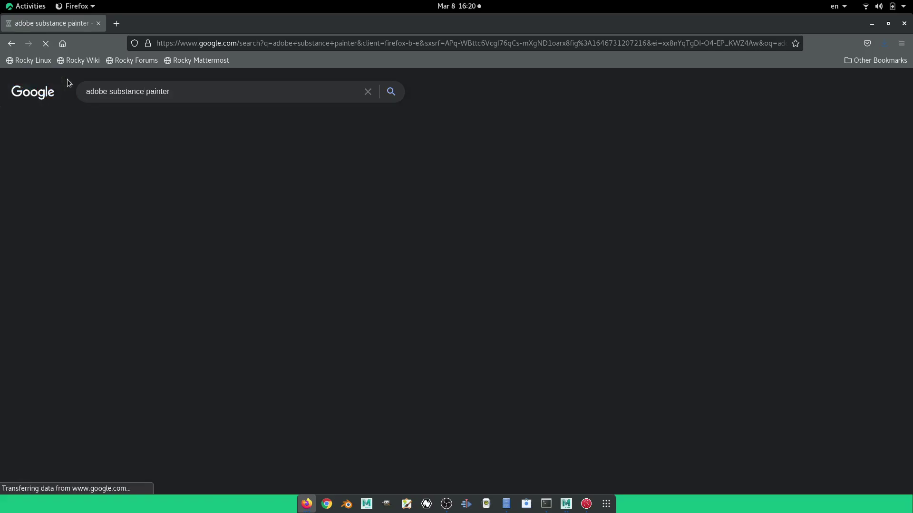
Open the Substance 3D Painter page, dismiss region prompts, and view the US$19.99/mo Texturing plan
{"action": "left_click", "coordinate": [192, 177]}
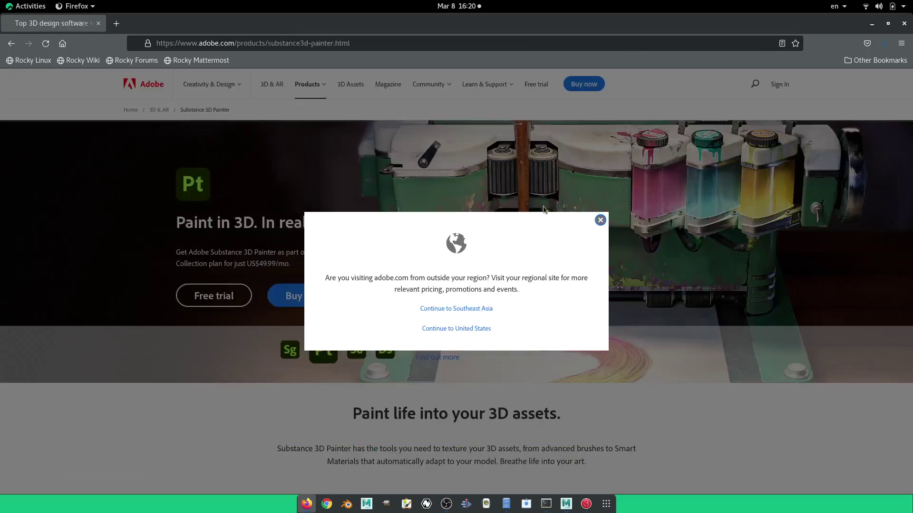
{"action": "left_click", "coordinate": [600, 222]}
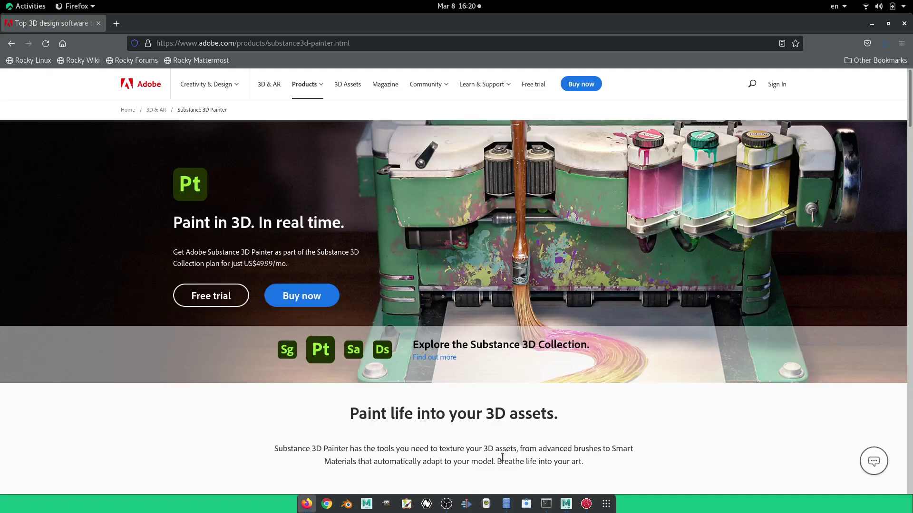
{"action": "left_click", "coordinate": [291, 296]}
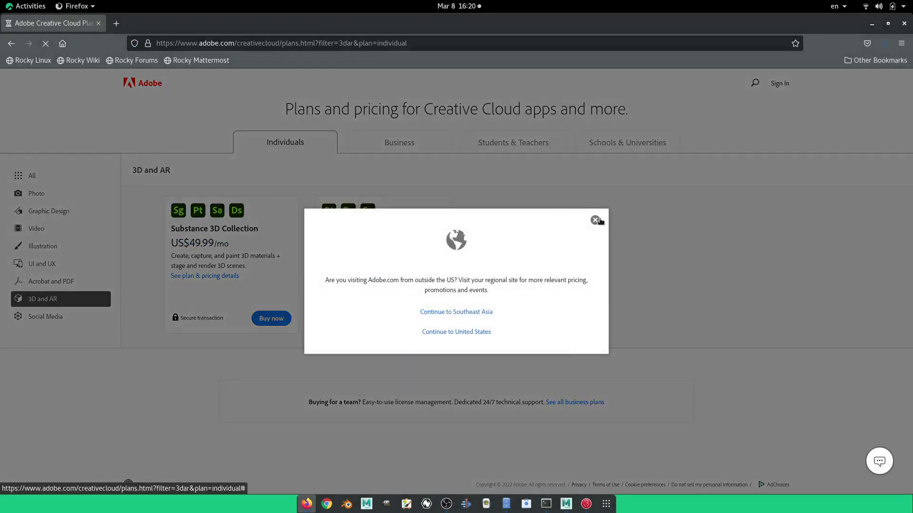
{"action": "left_click", "coordinate": [594, 219]}
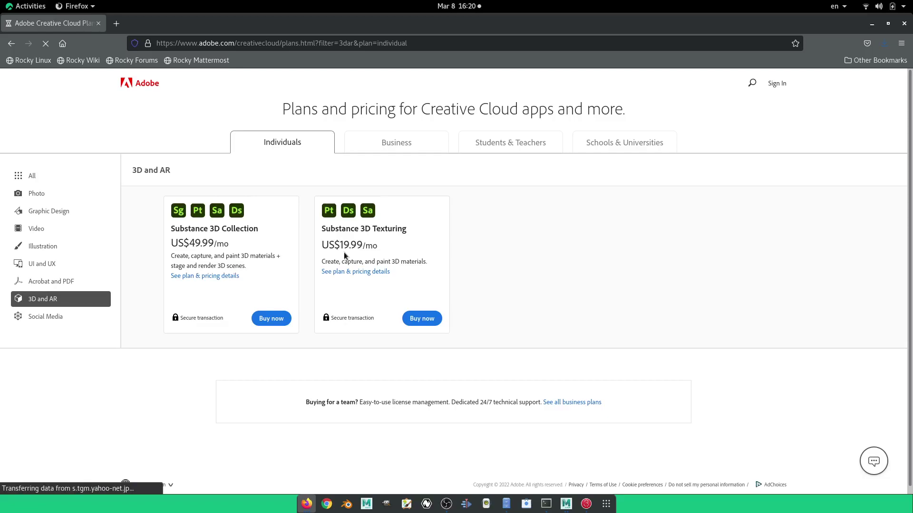
{"action": "left_click", "coordinate": [376, 271]}
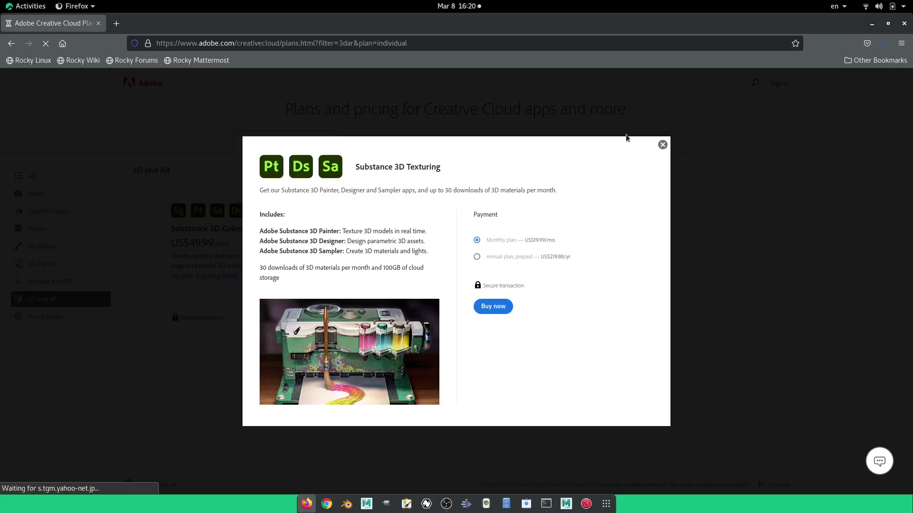
Close the plan details and search Google for 'd5 render'
{"action": "left_click", "coordinate": [662, 145]}
{"action": "left_click", "coordinate": [413, 44]}
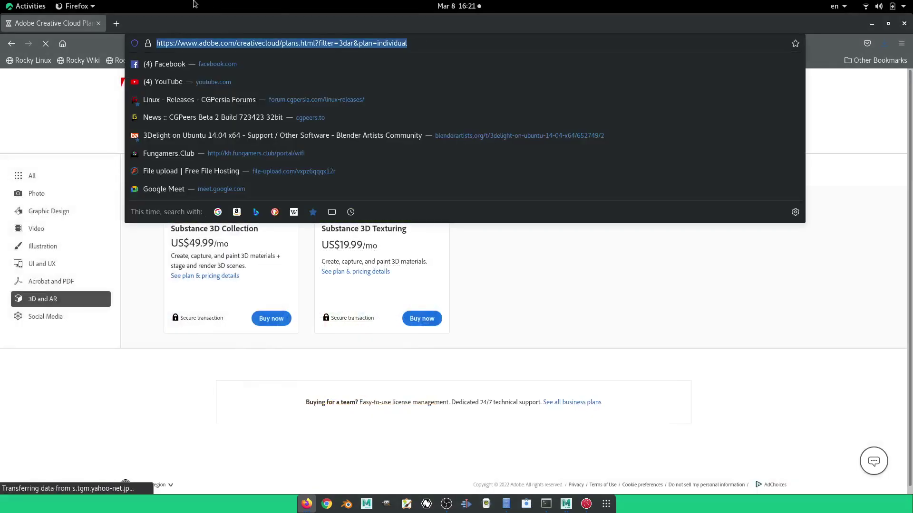
{"action": "type", "text": "d"}
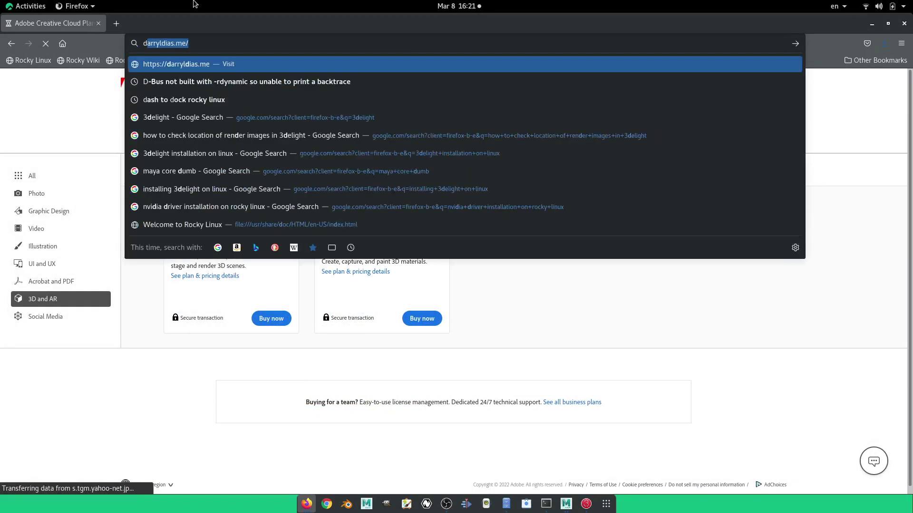
{"action": "type", "text": "5 re"}
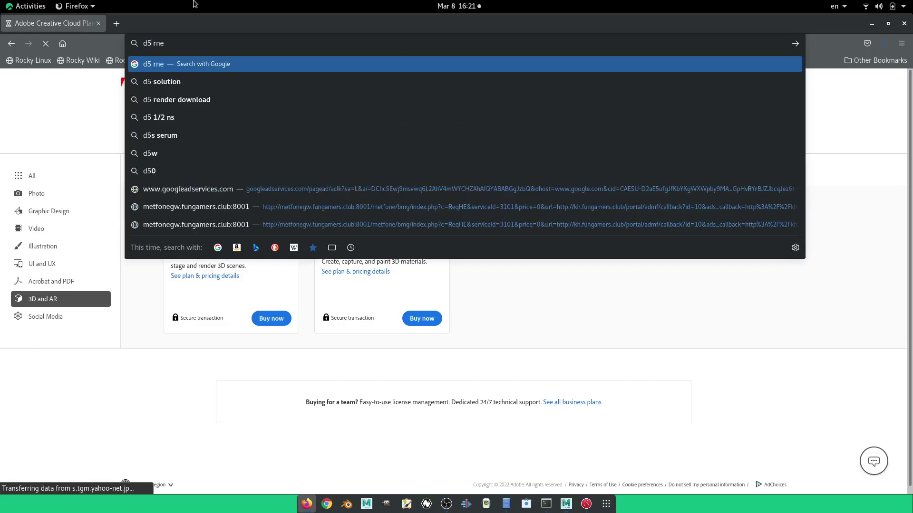
{"action": "type", "text": "nd"}
{"action": "key", "text": "BackSpace"}
{"action": "key", "text": "BackSpace"}
{"action": "key", "text": "BackSpace"}
{"action": "type", "text": "ender"}
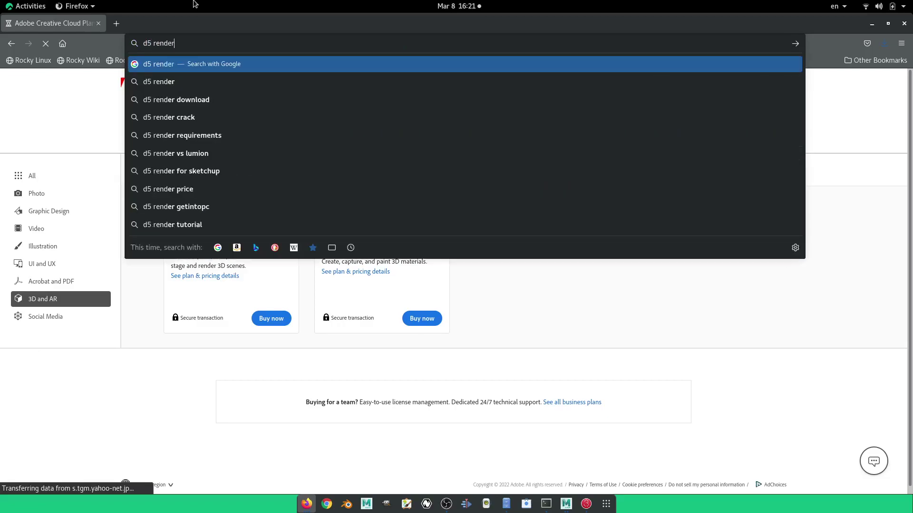
{"action": "key", "text": "Return"}
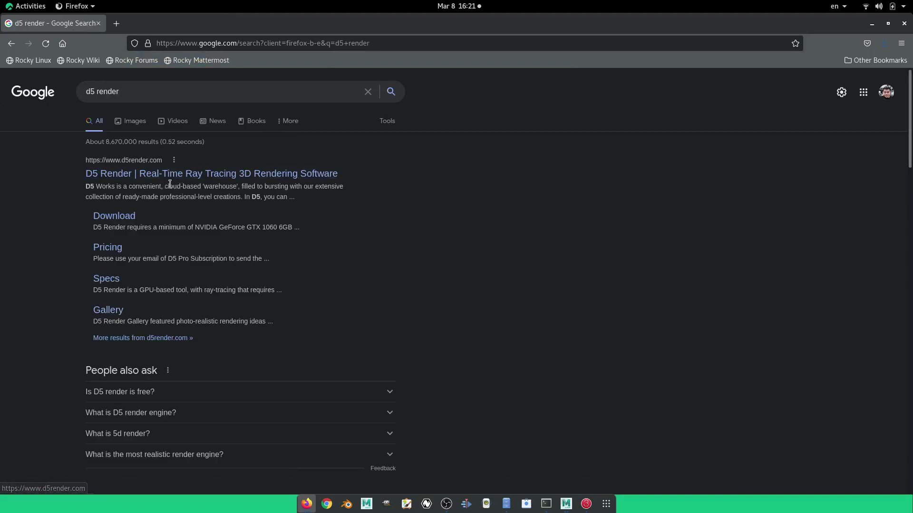
Open d5render.com, go to its Download page, and review the converters and plugin compatibility table
{"action": "left_click", "coordinate": [180, 174]}
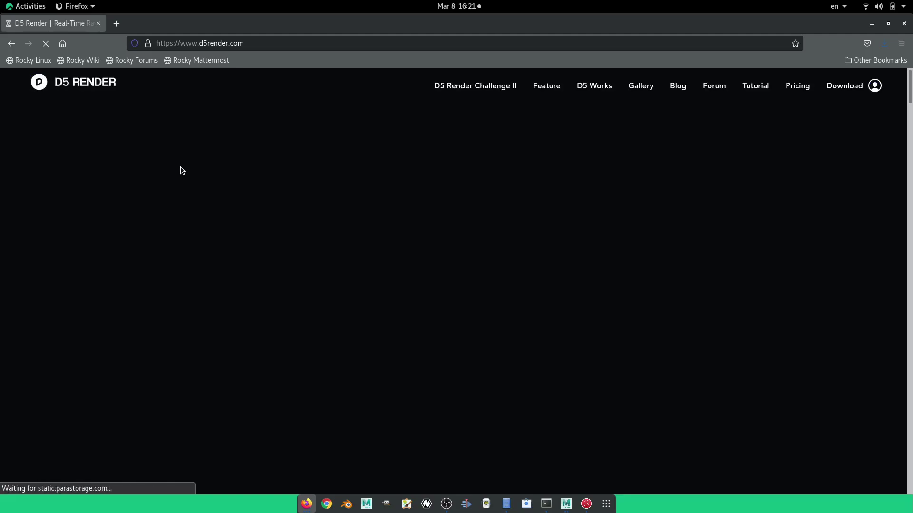
{"action": "left_click", "coordinate": [842, 86]}
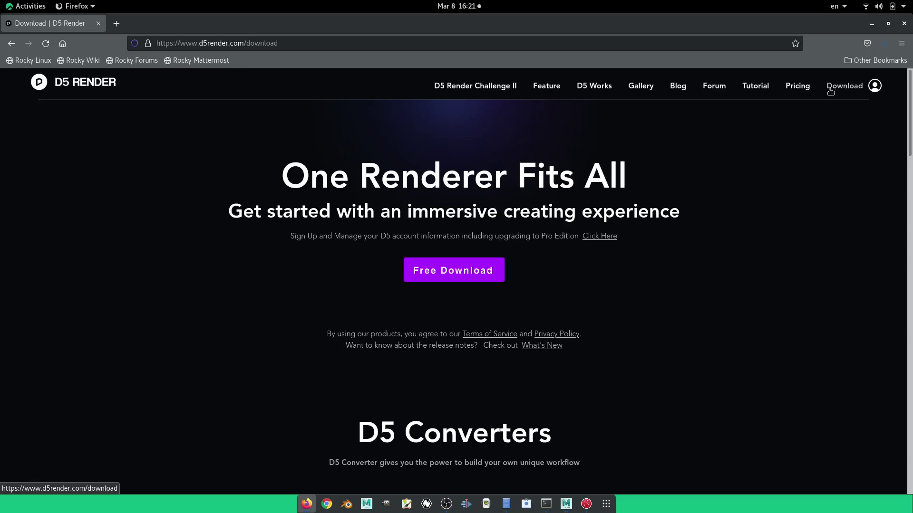
{"action": "scroll", "coordinate": [610, 296], "scroll_direction": "down", "scroll_amount": 5}
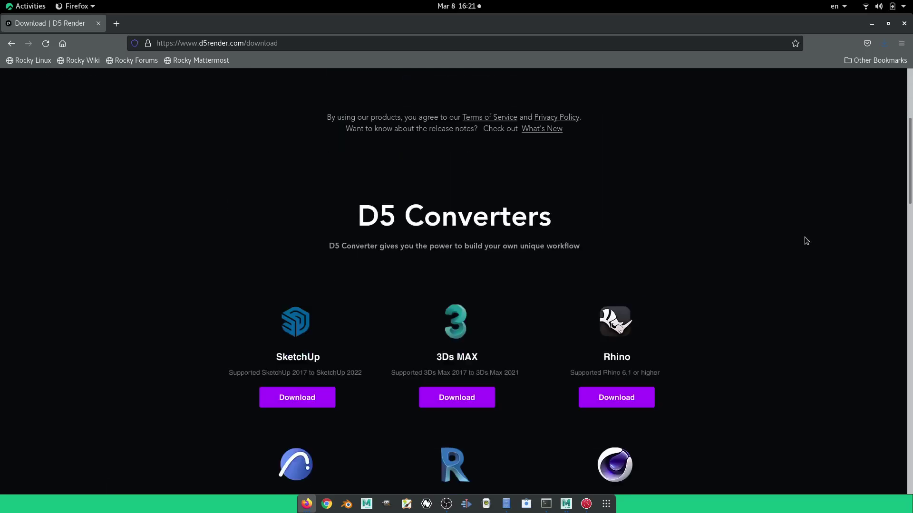
{"action": "scroll", "coordinate": [702, 279], "scroll_direction": "down", "scroll_amount": 5}
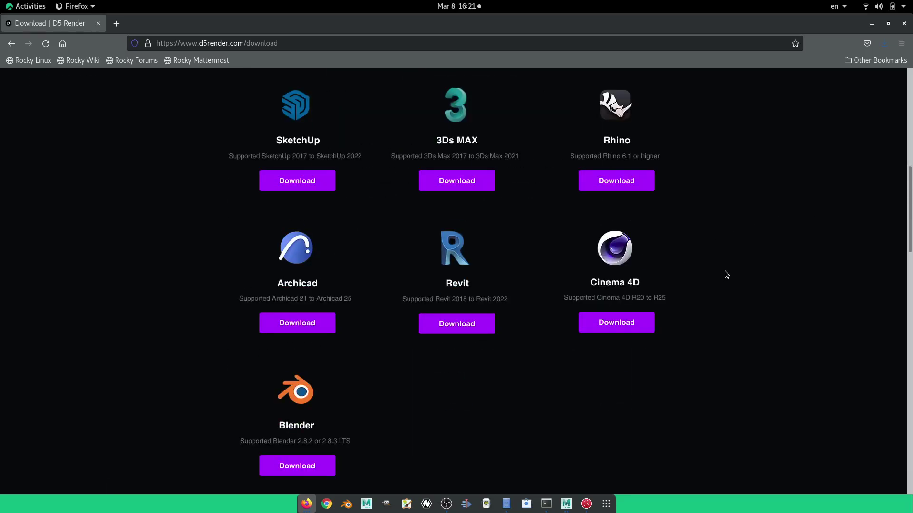
{"action": "scroll", "coordinate": [726, 275], "scroll_direction": "down", "scroll_amount": 3}
{"action": "scroll", "coordinate": [723, 271], "scroll_direction": "down", "scroll_amount": 2}
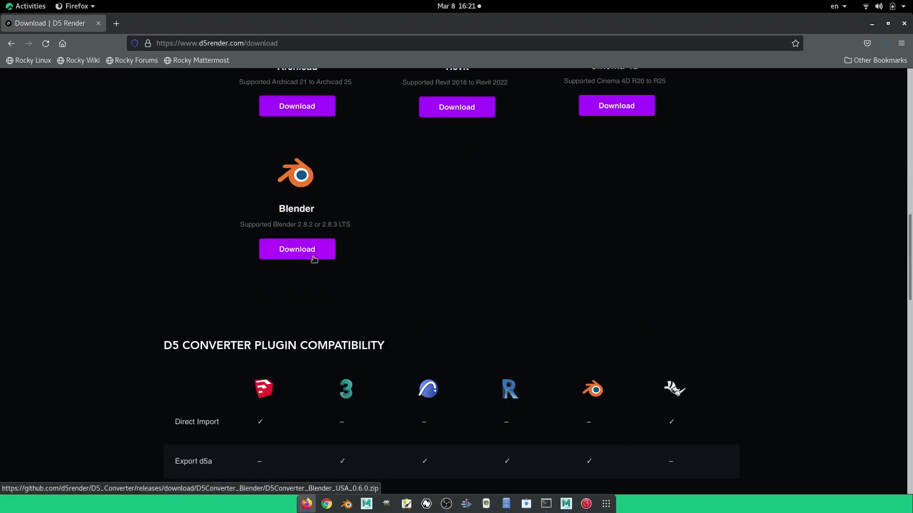
{"action": "scroll", "coordinate": [574, 307], "scroll_direction": "down", "scroll_amount": 5}
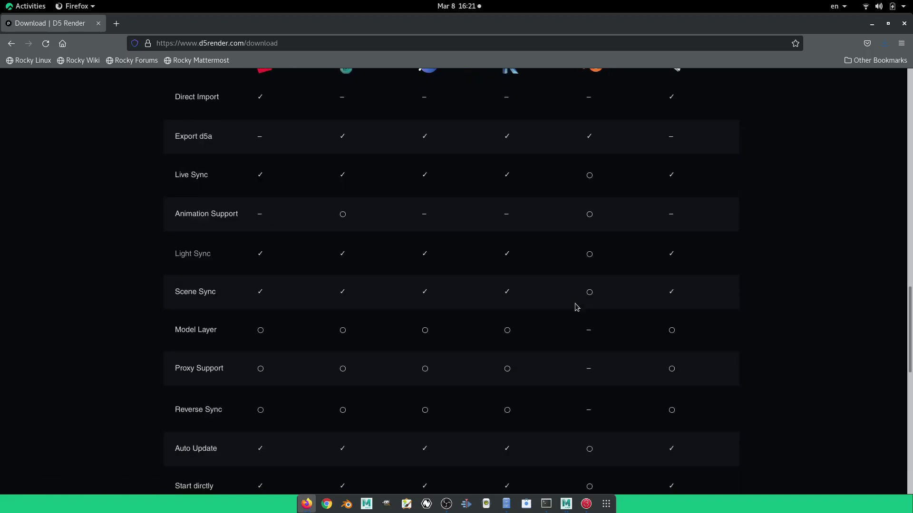
{"action": "scroll", "coordinate": [585, 307], "scroll_direction": "up", "scroll_amount": 5}
{"action": "scroll", "coordinate": [594, 307], "scroll_direction": "up", "scroll_amount": 3}
{"action": "scroll", "coordinate": [594, 307], "scroll_direction": "up", "scroll_amount": 3}
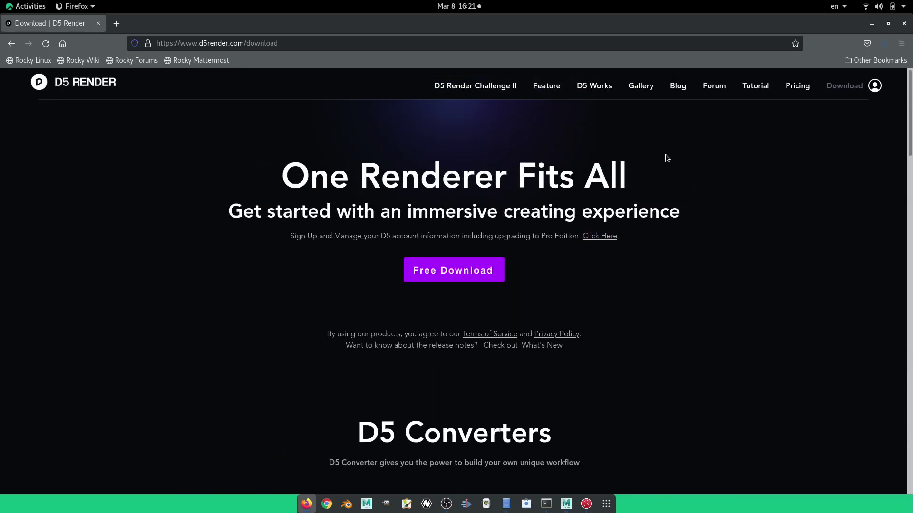
Start the D5 Render free download and cancel the installer dialog
{"action": "left_click", "coordinate": [453, 272]}
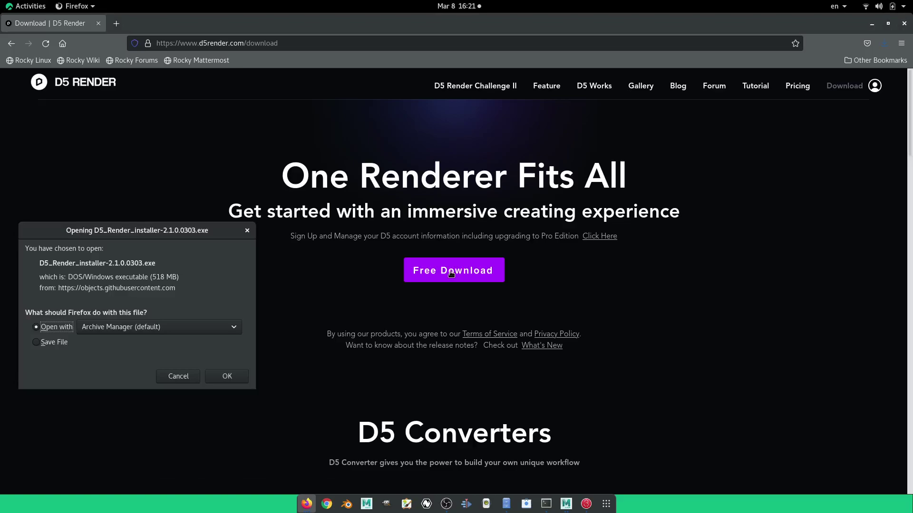
{"action": "left_click", "coordinate": [178, 376]}
{"action": "scroll", "coordinate": [316, 291], "scroll_direction": "down", "scroll_amount": 2}
{"action": "scroll", "coordinate": [226, 264], "scroll_direction": "down", "scroll_amount": 3}
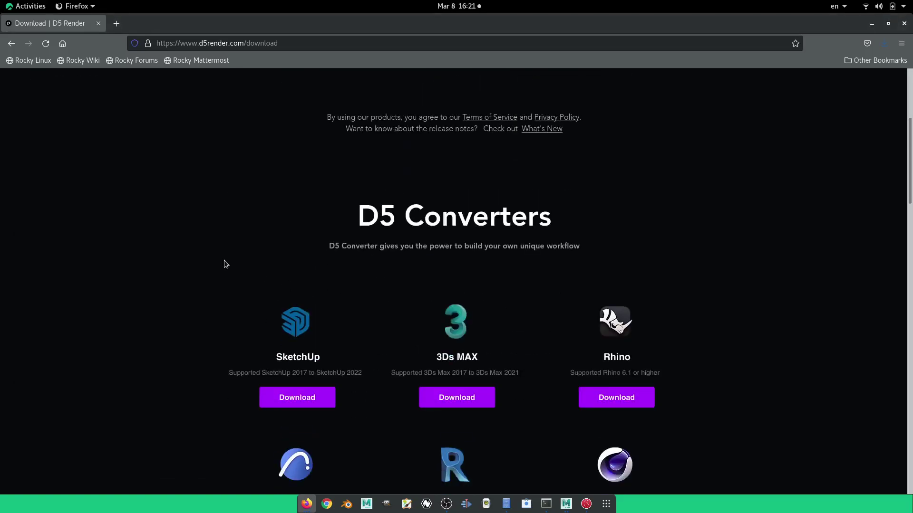
Scroll the download page, close Firefox, and bring up OBS Studio
{"action": "scroll", "coordinate": [180, 235], "scroll_direction": "down", "scroll_amount": 3}
{"action": "scroll", "coordinate": [179, 236], "scroll_direction": "down", "scroll_amount": 5}
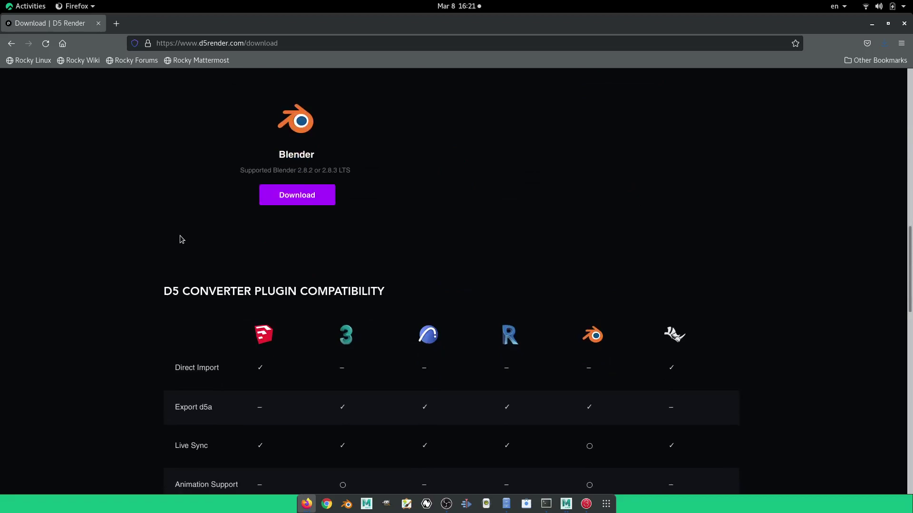
{"action": "scroll", "coordinate": [179, 236], "scroll_direction": "down", "scroll_amount": 5}
{"action": "scroll", "coordinate": [180, 235], "scroll_direction": "down", "scroll_amount": 5}
{"action": "scroll", "coordinate": [122, 281], "scroll_direction": "up", "scroll_amount": 5}
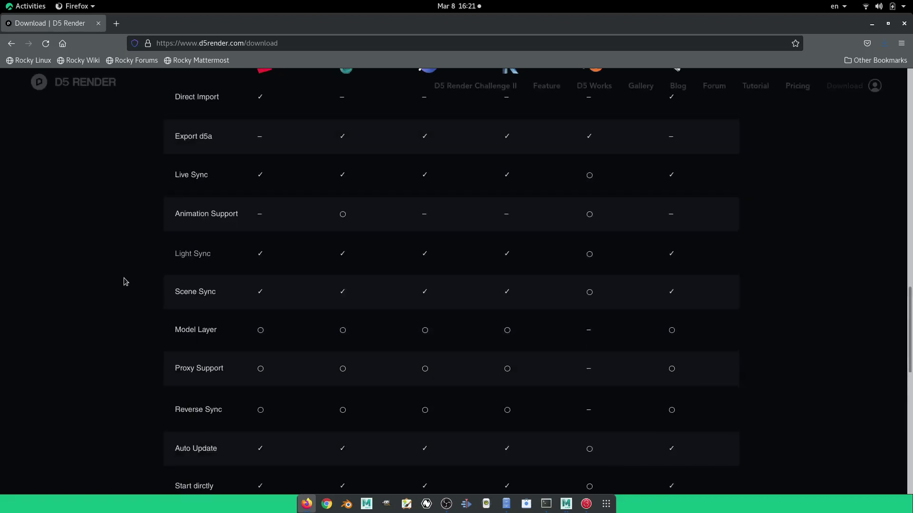
{"action": "scroll", "coordinate": [126, 279], "scroll_direction": "up", "scroll_amount": 5}
{"action": "scroll", "coordinate": [127, 278], "scroll_direction": "up", "scroll_amount": 5}
{"action": "scroll", "coordinate": [136, 264], "scroll_direction": "up", "scroll_amount": 5}
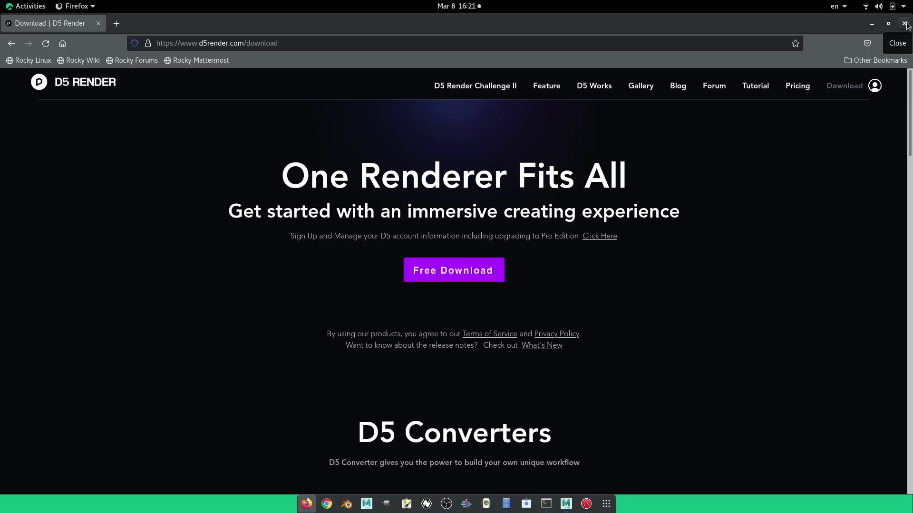
{"action": "left_click", "coordinate": [905, 23]}
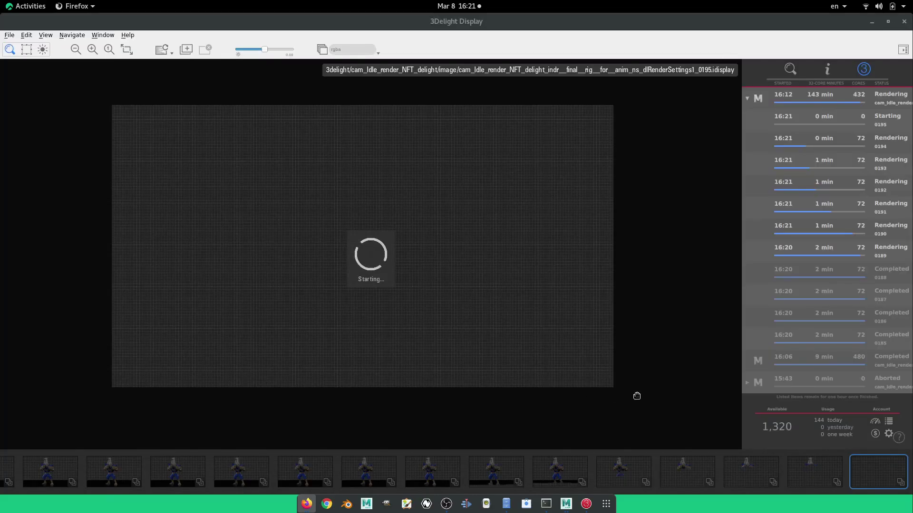
{"action": "left_click", "coordinate": [446, 504]}
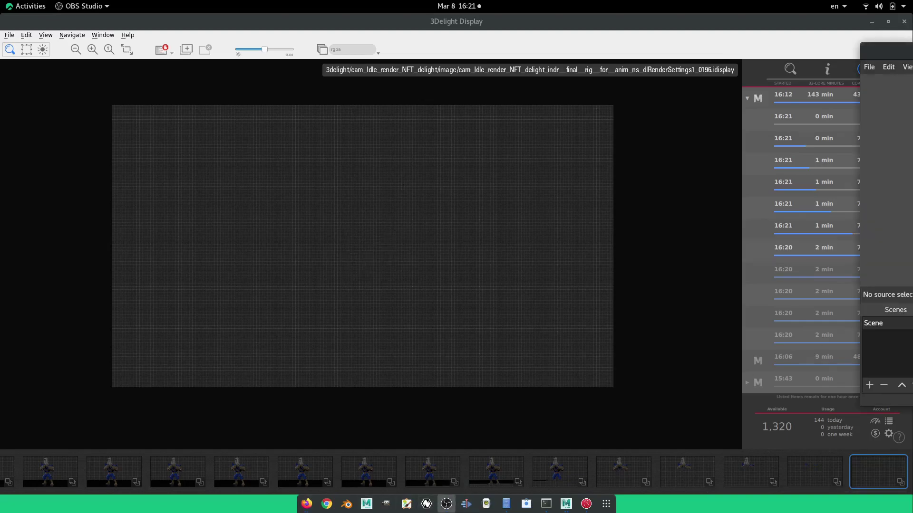